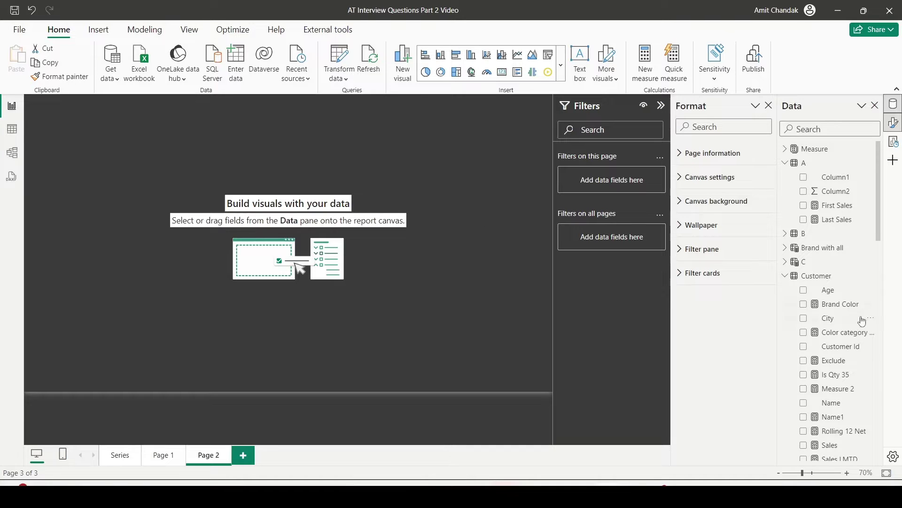
Create a visual on the empty page from the Item table's Brand field
{"action": "scroll", "coordinate": [818, 296], "scroll_direction": "down", "scroll_amount": 8}
{"action": "scroll", "coordinate": [817, 295], "scroll_direction": "down", "scroll_amount": 8}
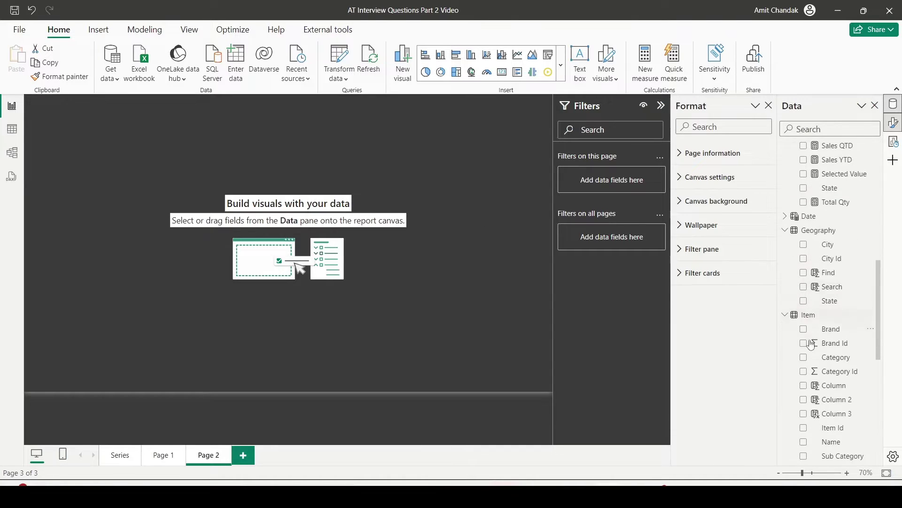
{"action": "left_click_drag", "start_coordinate": [837, 241], "coordinate": [115, 186]}
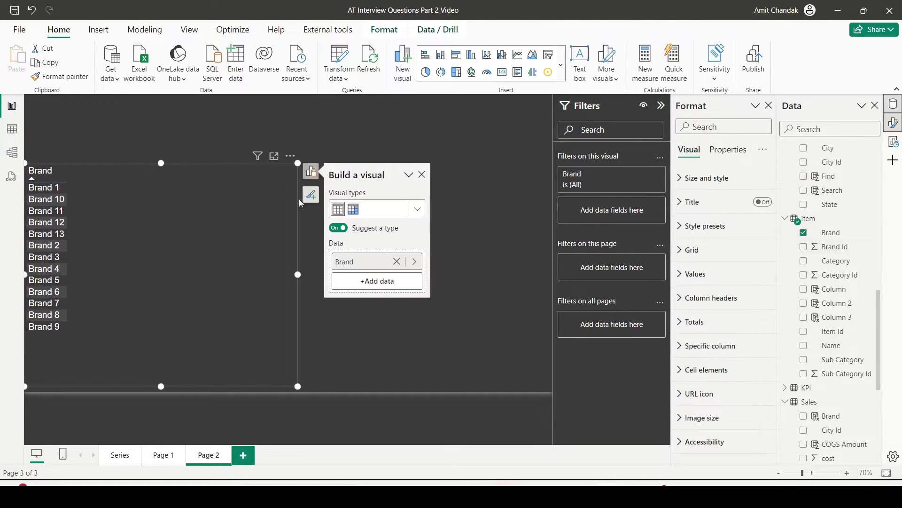
Add the Net measure from the Base folder to the Brand visual
{"action": "scroll", "coordinate": [804, 173], "scroll_direction": "up", "scroll_amount": 15}
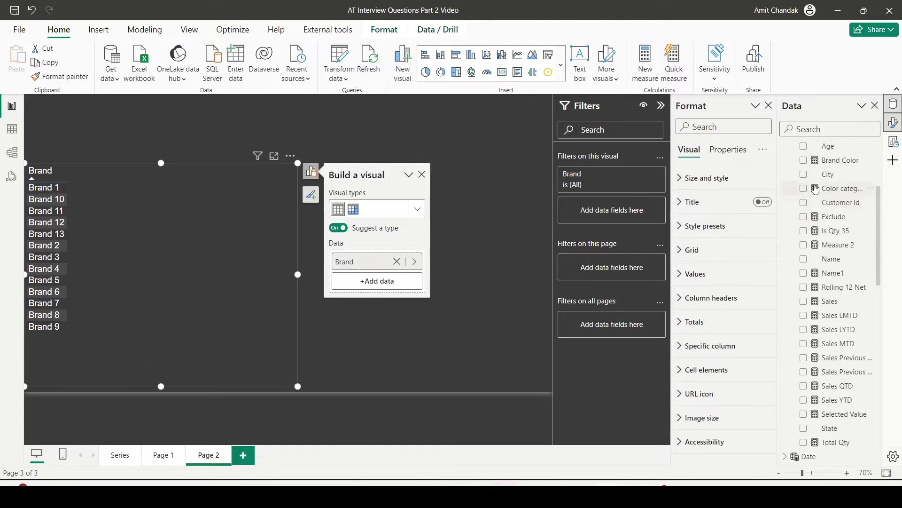
{"action": "left_click", "coordinate": [785, 149]}
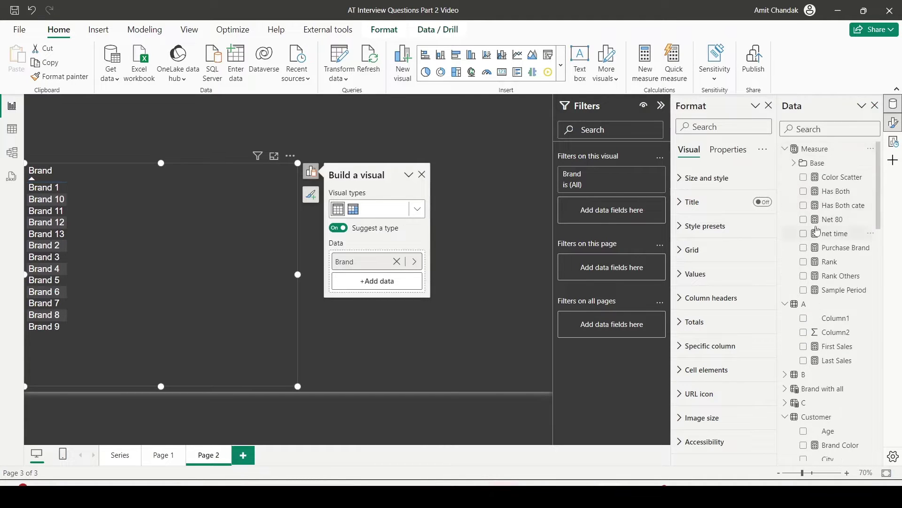
{"action": "left_click", "coordinate": [794, 162]}
{"action": "left_click_drag", "start_coordinate": [837, 247], "coordinate": [136, 196]}
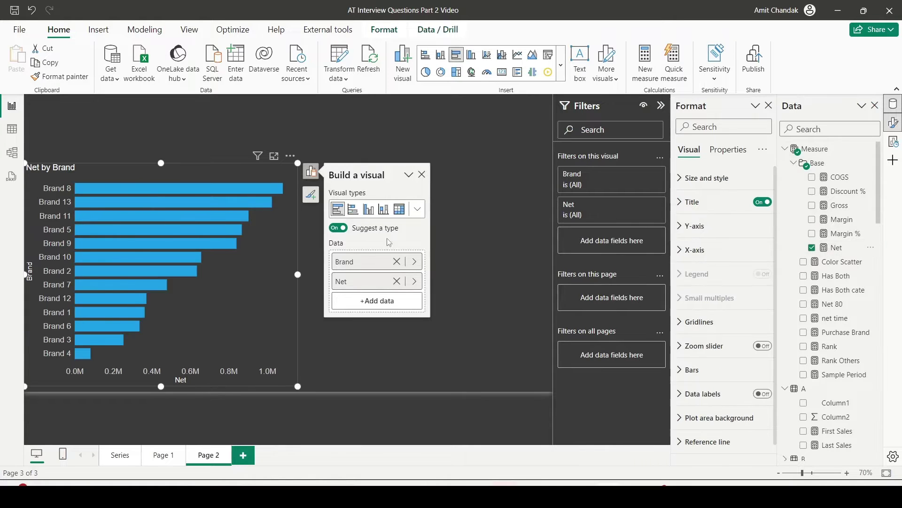
Convert the Net by Brand chart to a table and widen it to make room for more columns
{"action": "left_click", "coordinate": [417, 209]}
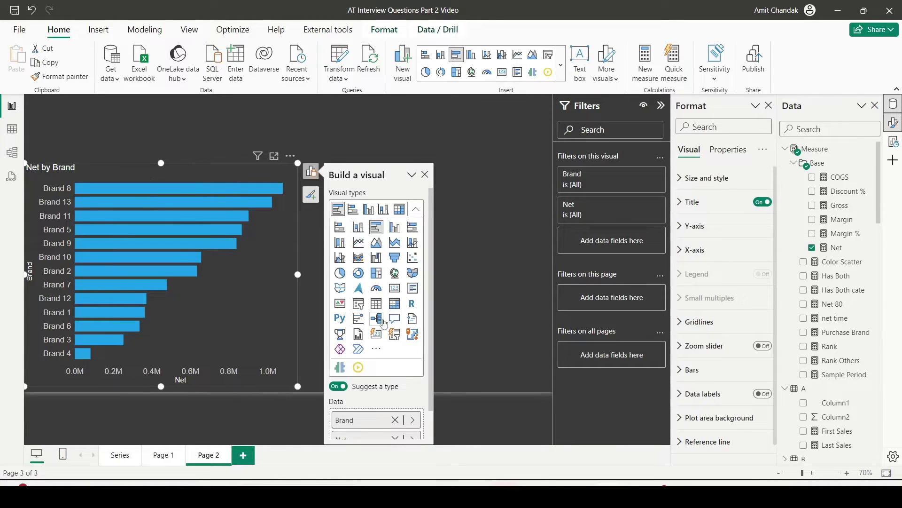
{"action": "left_click", "coordinate": [376, 303]}
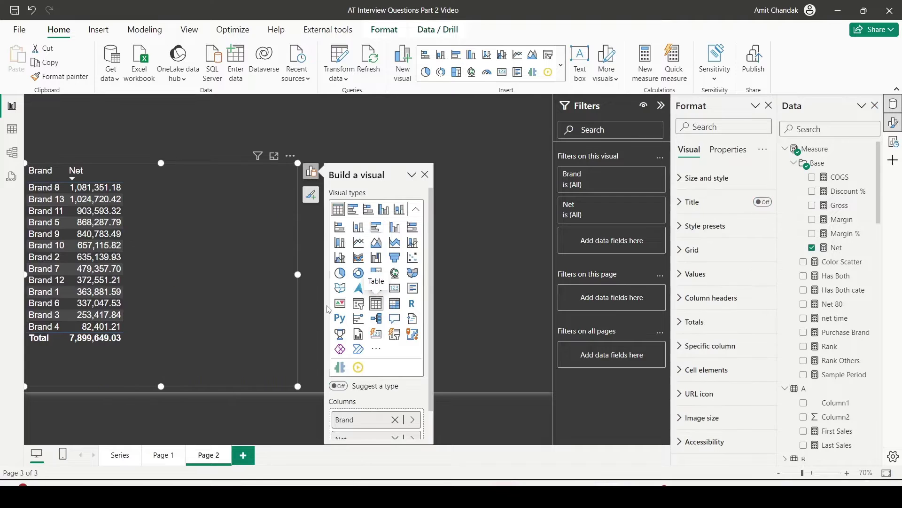
{"action": "left_click_drag", "start_coordinate": [298, 275], "coordinate": [400, 275]}
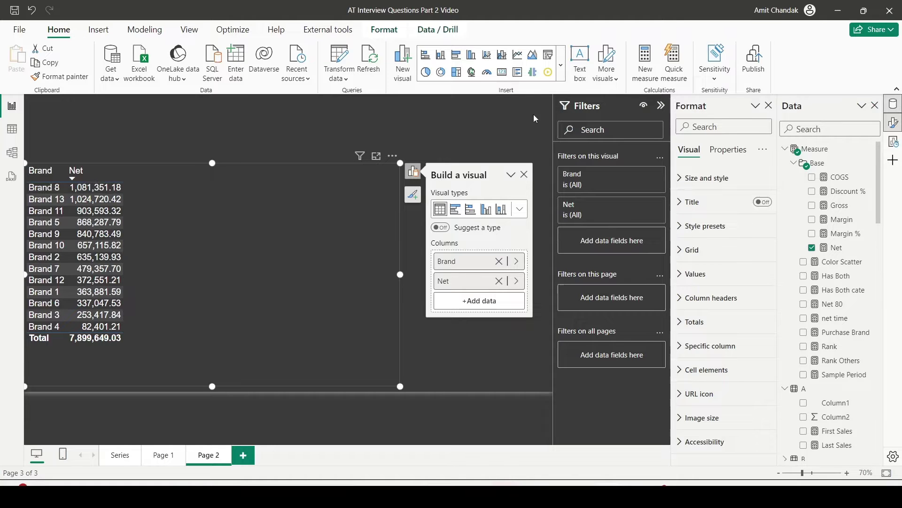
Create a measure named Topper whose formula starts with INDEX at position 1 over ALLSELECTED('Item'[Brand])
{"action": "left_click", "coordinate": [642, 70]}
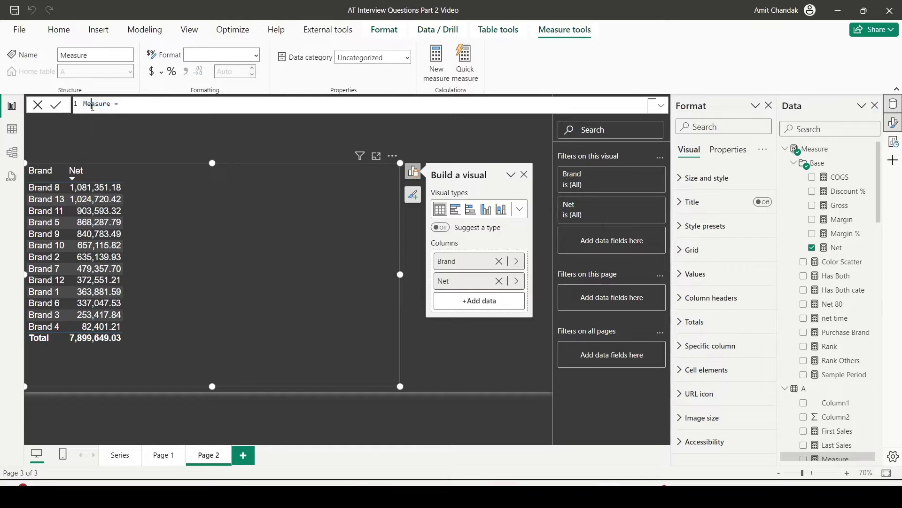
{"action": "double_click", "coordinate": [93, 104]}
{"action": "type", "text": "Topper"}
{"action": "key", "text": "End"}
{"action": "type", "text": "index"}
{"action": "key", "text": "Tab"}
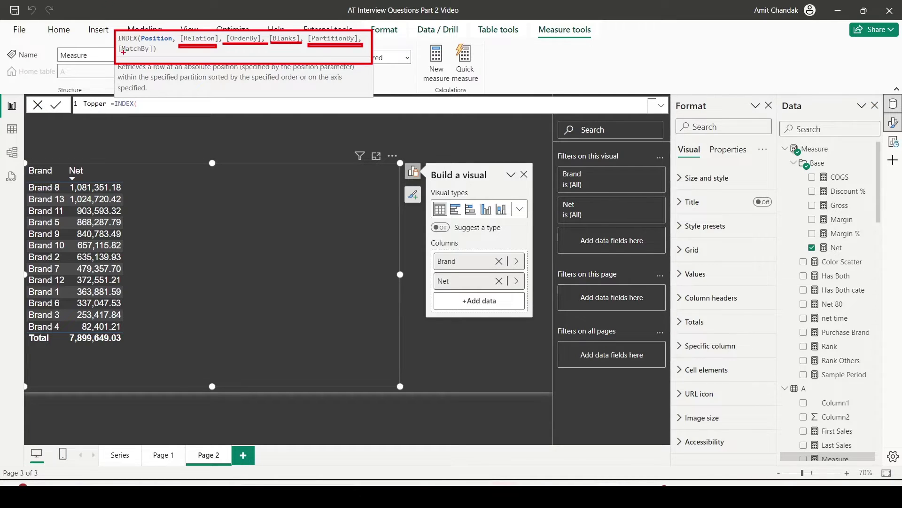
{"action": "left_click_drag", "start_coordinate": [123, 53], "coordinate": [157, 52]}
{"action": "key", "text": "Escape"}
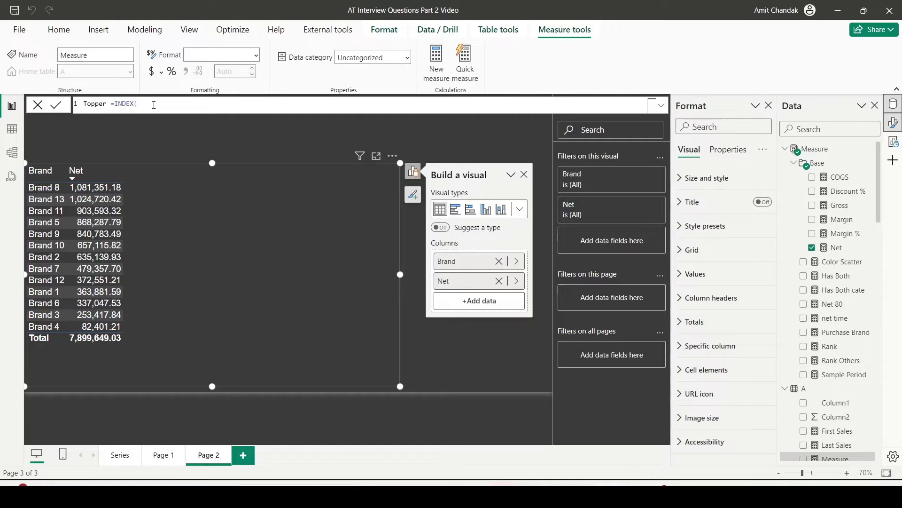
{"action": "type", "text": "1,ALLSELECTED("}
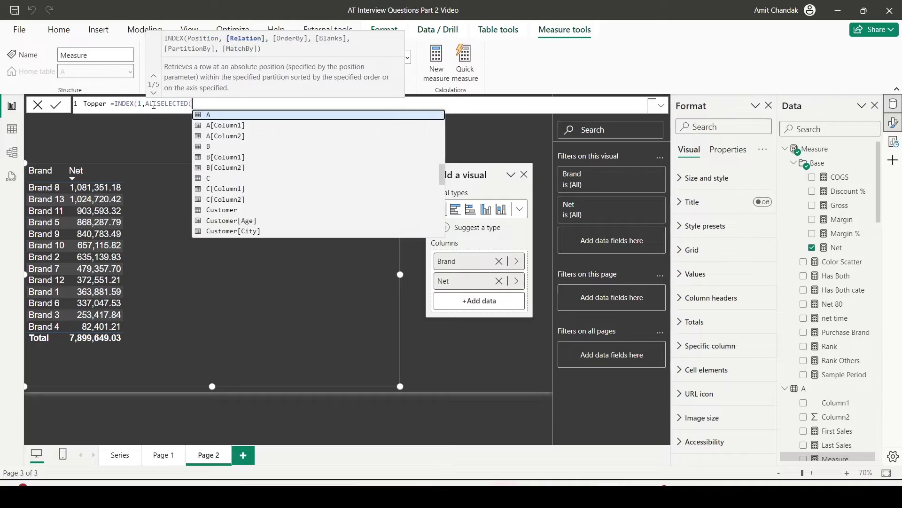
{"action": "type", "text": "'Item'[Brand]"}
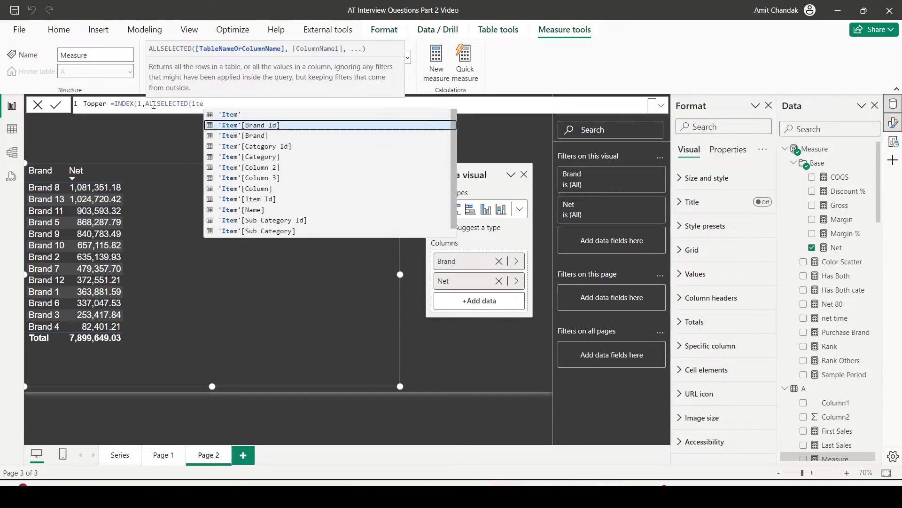
Add an ORDERBY argument to the Topper formula that sorts by [Net] with DESC
{"action": "type", "text": "), ord"}
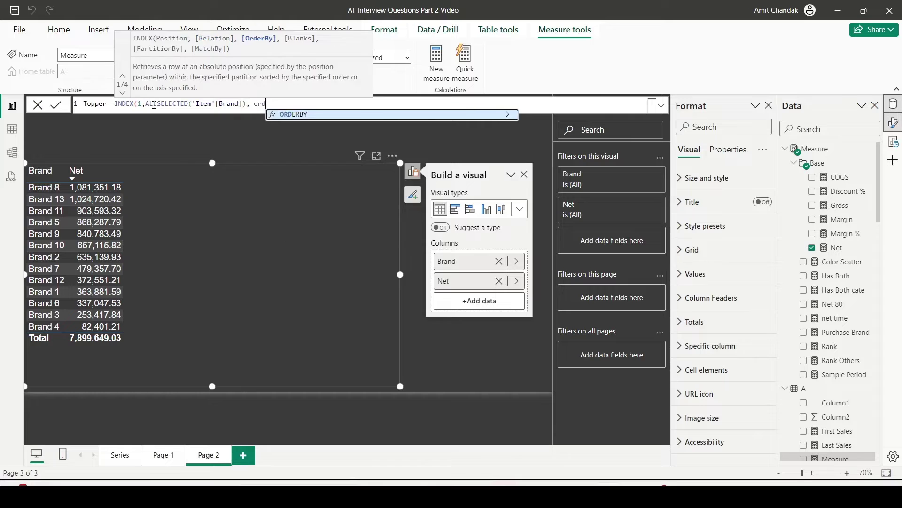
{"action": "key", "text": "Tab"}
{"action": "type", "text": "[ne"}
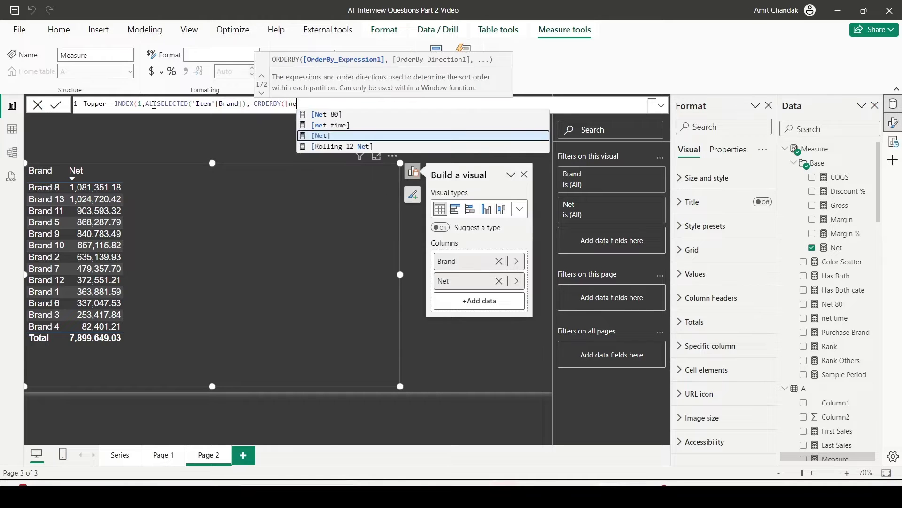
{"action": "key", "text": "Tab"}
{"action": "type", "text": "m"}
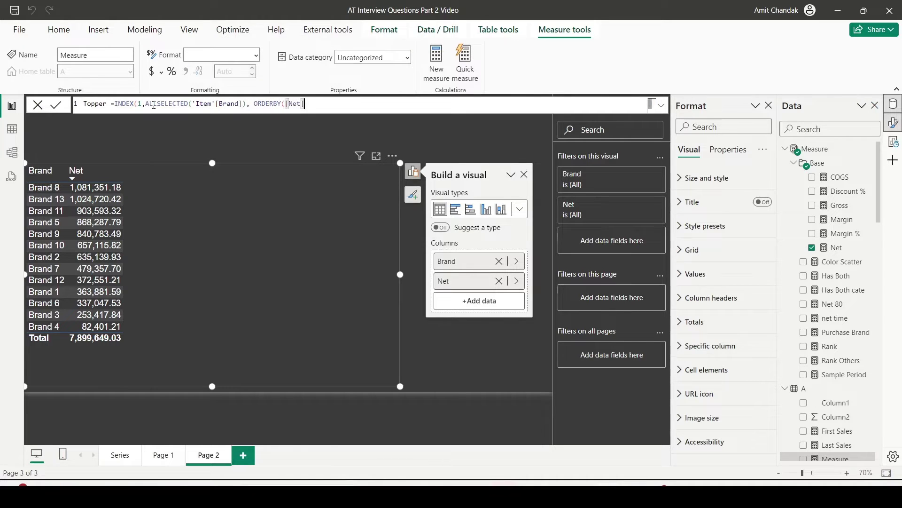
{"action": "key", "text": "BackSpace"}
{"action": "key", "text": "BackSpace"}
{"action": "type", "text": ","}
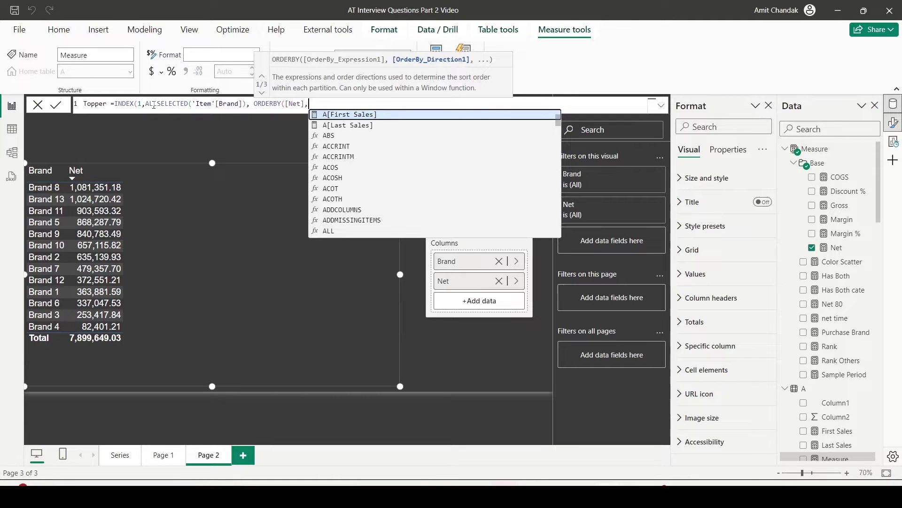
{"action": "type", "text": "de"}
{"action": "key", "text": "Down"}
{"action": "key", "text": "Tab"}
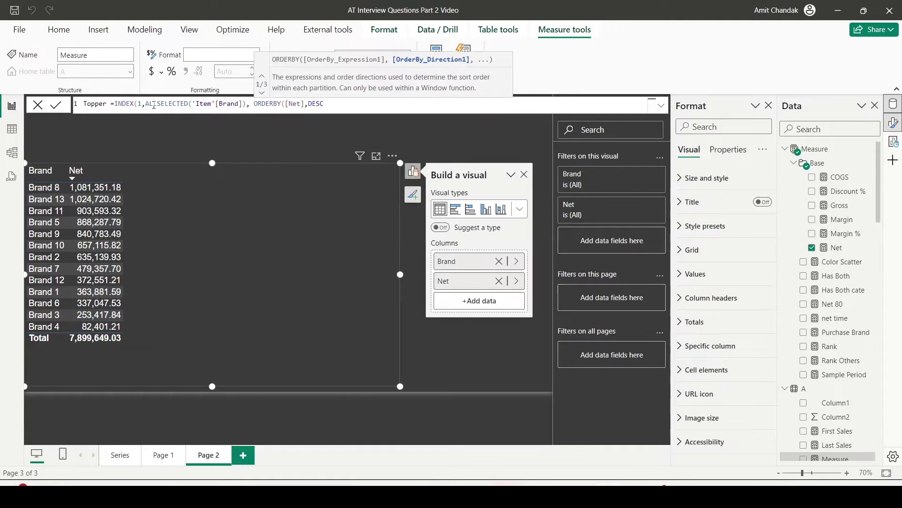
Close and commit the Topper formula, and add the measure as a column of the Brand table
{"action": "type", "text": "),"}
{"action": "key", "text": "BackSpace"}
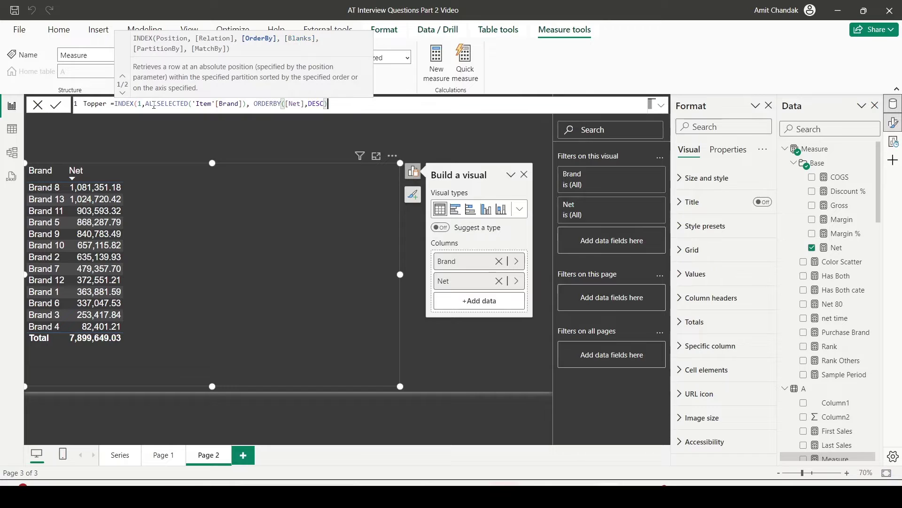
{"action": "key", "text": "Escape"}
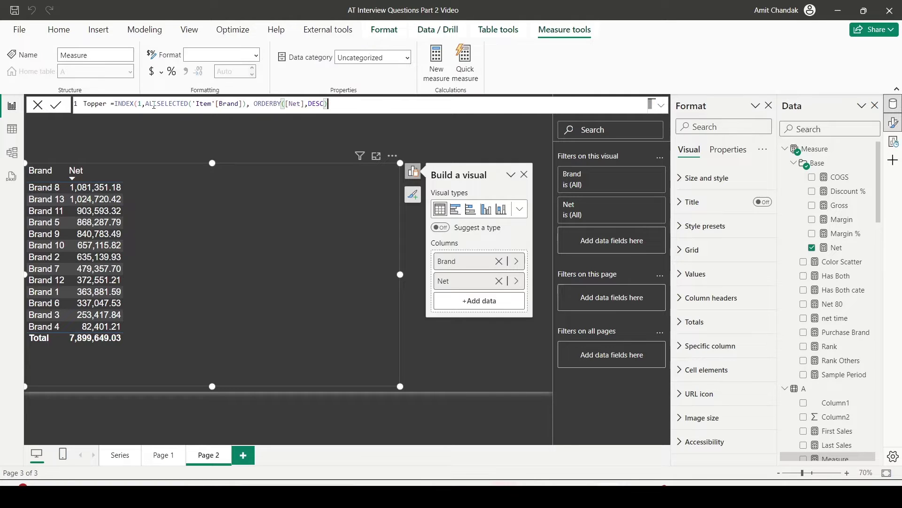
{"action": "type", "text": ")"}
{"action": "key", "text": "Return"}
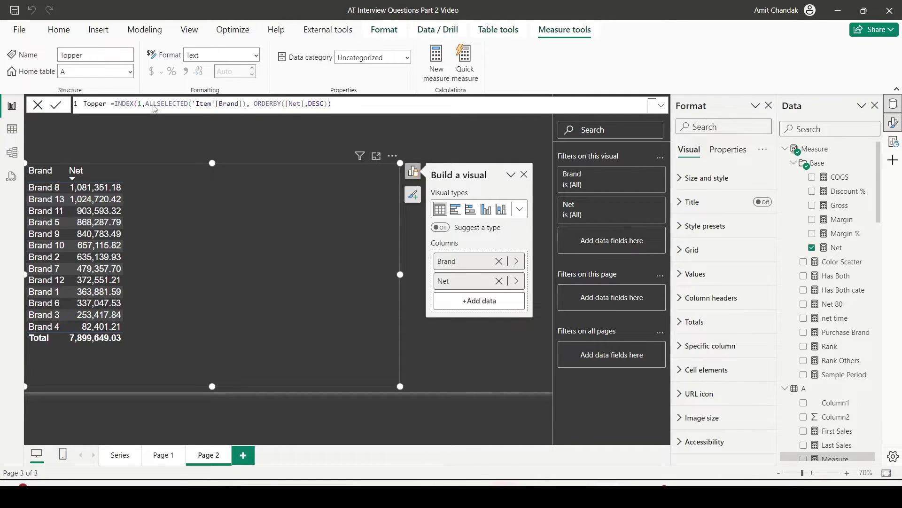
{"action": "left_click_drag", "start_coordinate": [834, 363], "coordinate": [203, 199]}
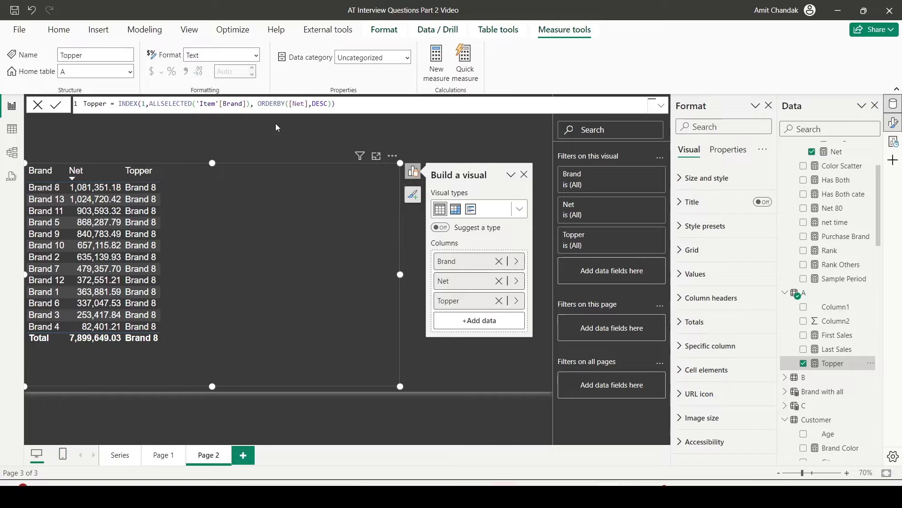
Copy the Topper formula into a new measure and name it Topper value
{"action": "left_click_drag", "start_coordinate": [338, 103], "coordinate": [80, 104]}
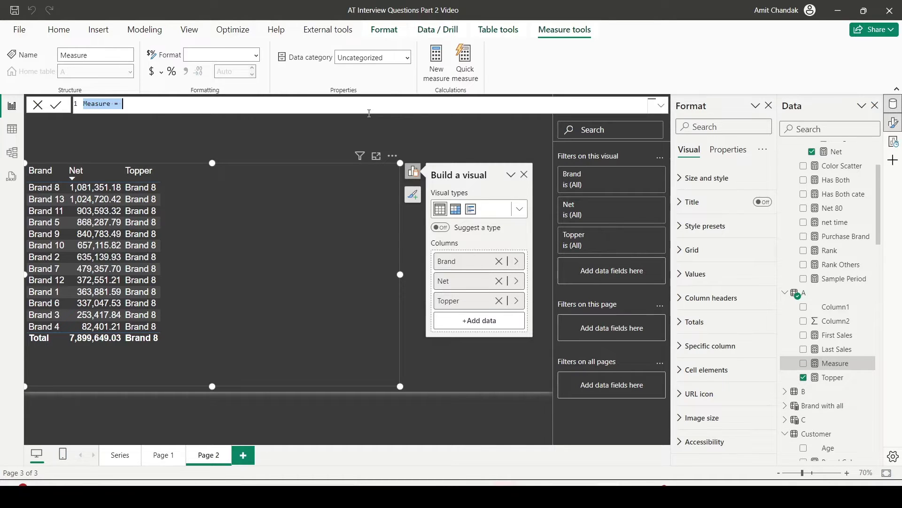
{"action": "type", "text": "Topper = INDEX(1,ALLSELECTED('Item'[Brand]), ORDERBY([Net],DESC))"}
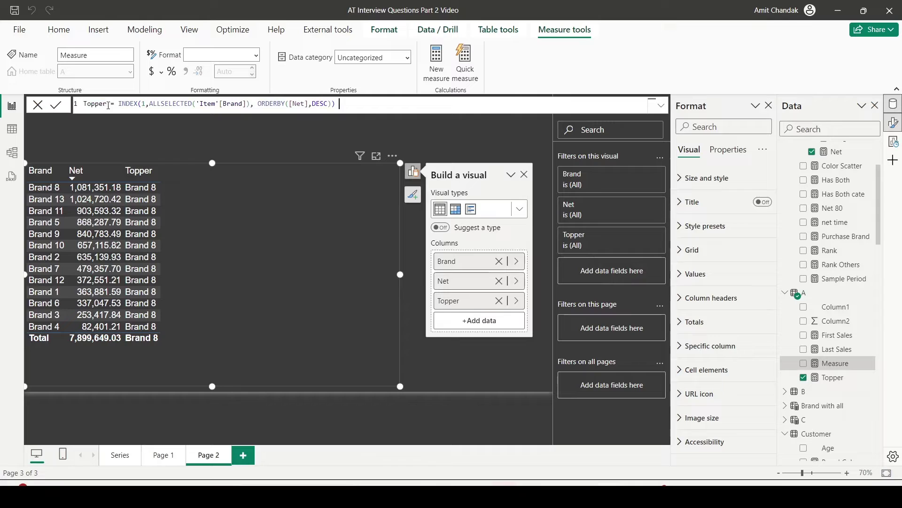
{"action": "left_click", "coordinate": [118, 104]}
{"action": "type", "text": "avu"}
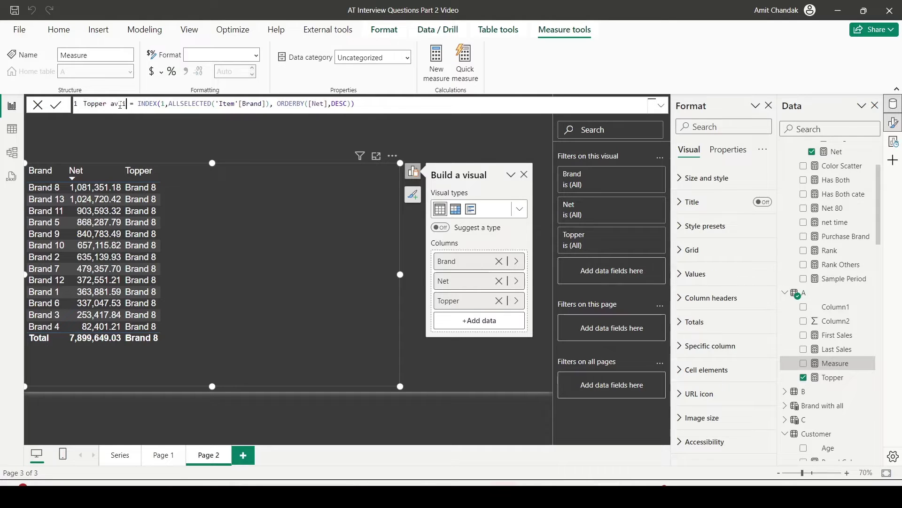
{"action": "key", "text": "BackSpace"}
{"action": "key", "text": "BackSpace"}
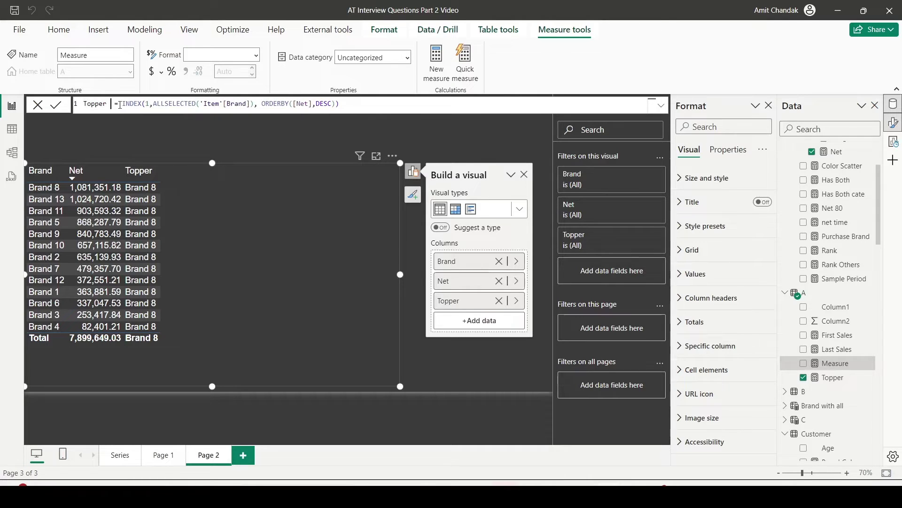
{"action": "type", "text": "value"}
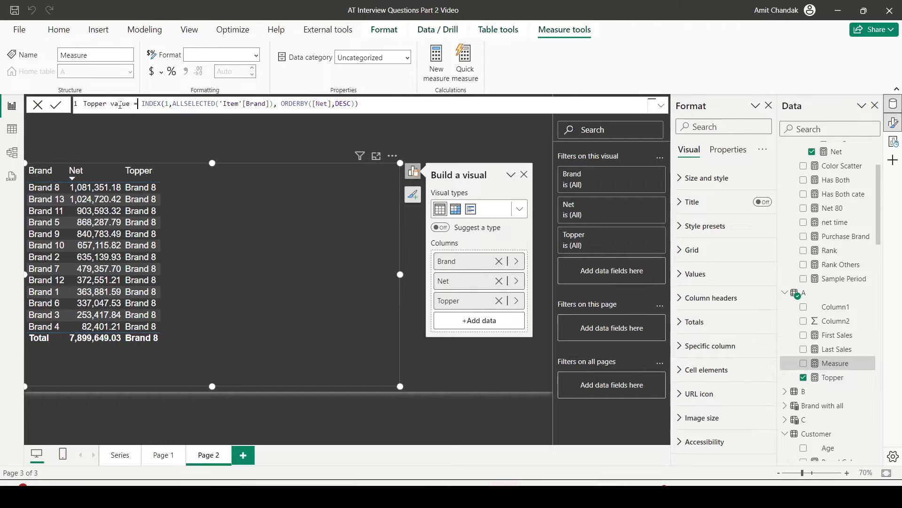
Insert CALCULATE before INDEX in the Topper value formula, with [Net] as its expression
{"action": "key", "text": "Right"}
{"action": "key", "text": "Right"}
{"action": "key", "text": "Right"}
{"action": "type", "text": "CALCULATE("}
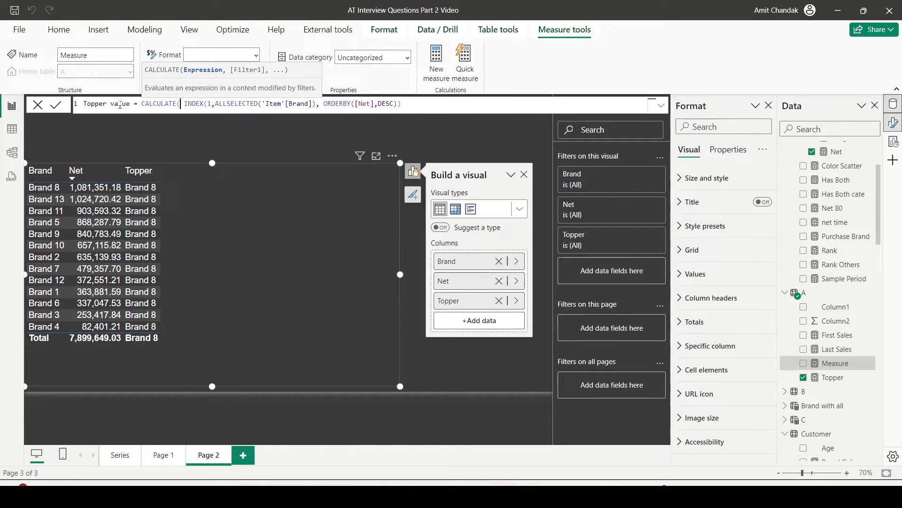
{"action": "type", "text": "[n"}
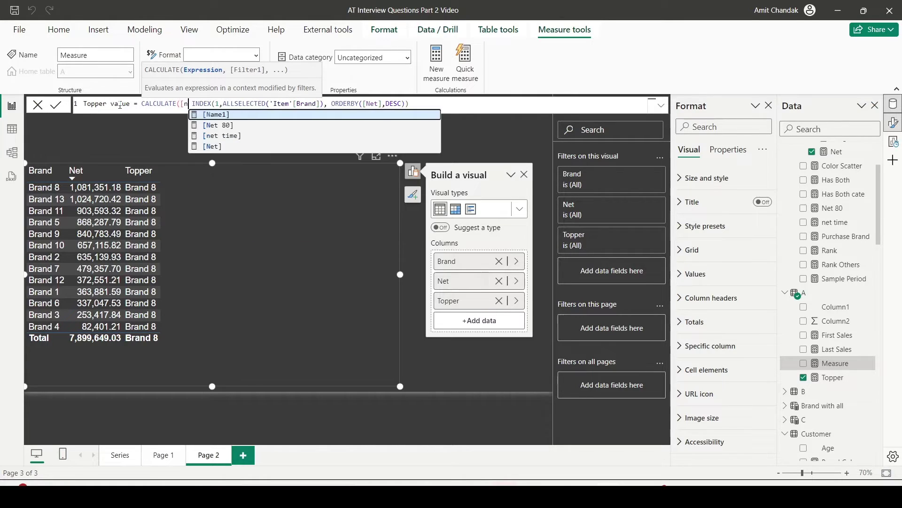
{"action": "key", "text": "Down"}
{"action": "key", "text": "Down"}
{"action": "key", "text": "Down"}
{"action": "key", "text": "Tab"}
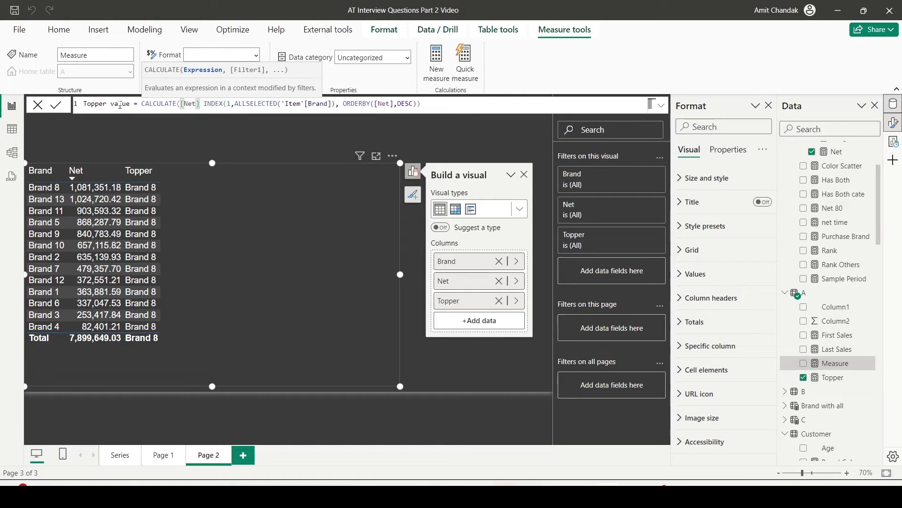
Wrap the INDEX expression in KEEPFILTERS as the CALCULATE filter, close the parentheses and commit the Topper value measure
{"action": "type", "text": ", kep"}
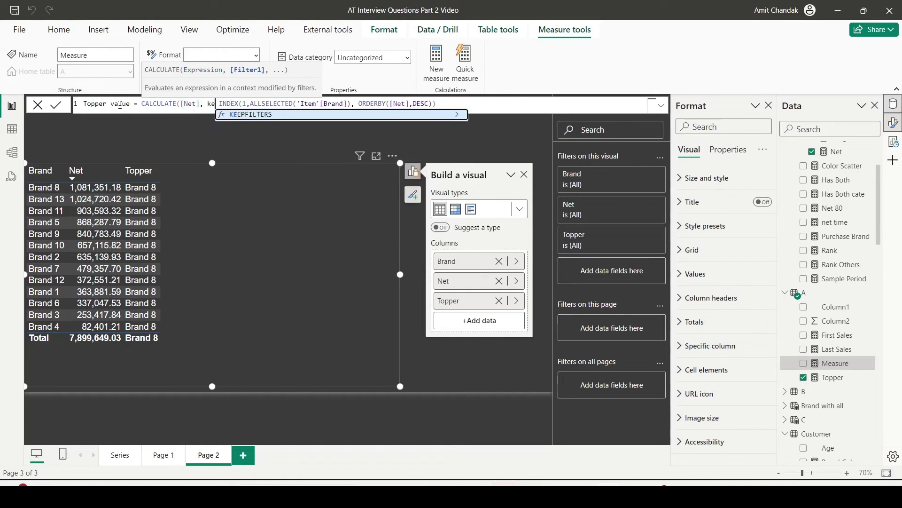
{"action": "key", "text": "Tab"}
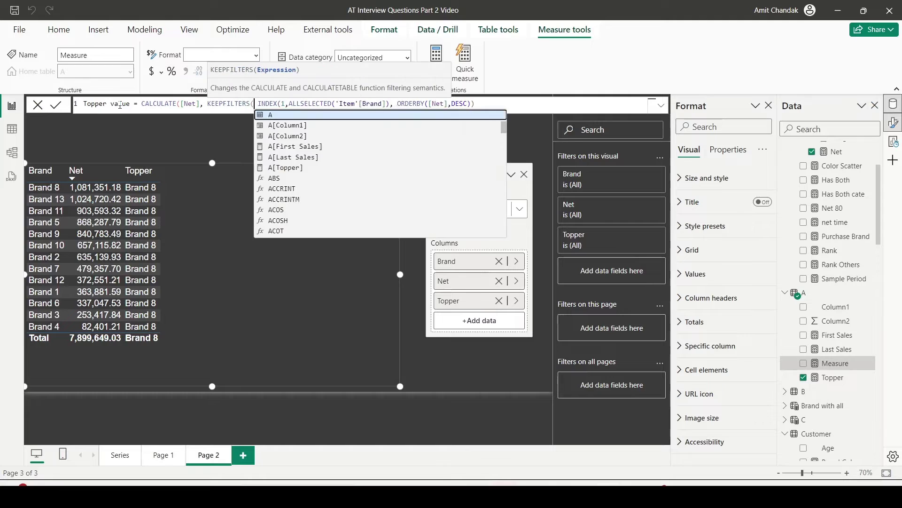
{"action": "key", "text": "Right"}
{"action": "key", "text": "Right"}
{"action": "key", "text": "Right"}
{"action": "key", "text": "Right"}
{"action": "key", "text": "Right"}
{"action": "key", "text": "Right"}
{"action": "key", "text": "Right"}
{"action": "key", "text": "Right"}
{"action": "key", "text": "Right"}
{"action": "key", "text": "Right"}
{"action": "key", "text": "Right"}
{"action": "key", "text": "Right"}
{"action": "key", "text": "Right"}
{"action": "key", "text": "Right"}
{"action": "key", "text": "Right"}
{"action": "key", "text": "Right"}
{"action": "key", "text": "Right"}
{"action": "key", "text": "Right"}
{"action": "key", "text": "Right"}
{"action": "key", "text": "Right"}
{"action": "key", "text": "Right"}
{"action": "key", "text": "Right"}
{"action": "key", "text": "Right"}
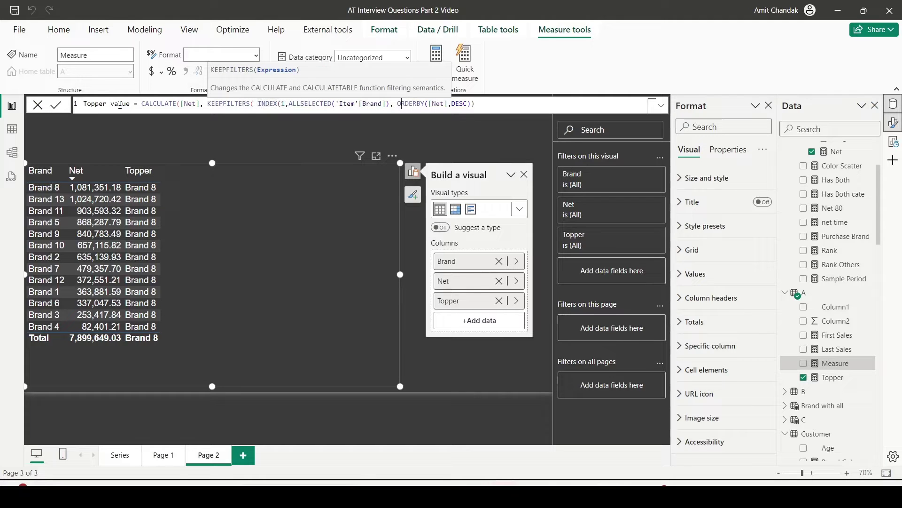
{"action": "key", "text": "Right"}
{"action": "key", "text": "Right"}
{"action": "key", "text": "Right"}
{"action": "key", "text": "Right"}
{"action": "key", "text": "Right"}
{"action": "key", "text": "Right"}
{"action": "key", "text": "Right"}
{"action": "key", "text": "Right"}
{"action": "key", "text": "Right"}
{"action": "key", "text": "Right"}
{"action": "key", "text": "Right"}
{"action": "key", "text": "Right"}
{"action": "key", "text": "Right"}
{"action": "key", "text": "Right"}
{"action": "key", "text": "Right"}
{"action": "key", "text": "Right"}
{"action": "key", "text": "Right"}
{"action": "key", "text": "Right"}
{"action": "key", "text": "Right"}
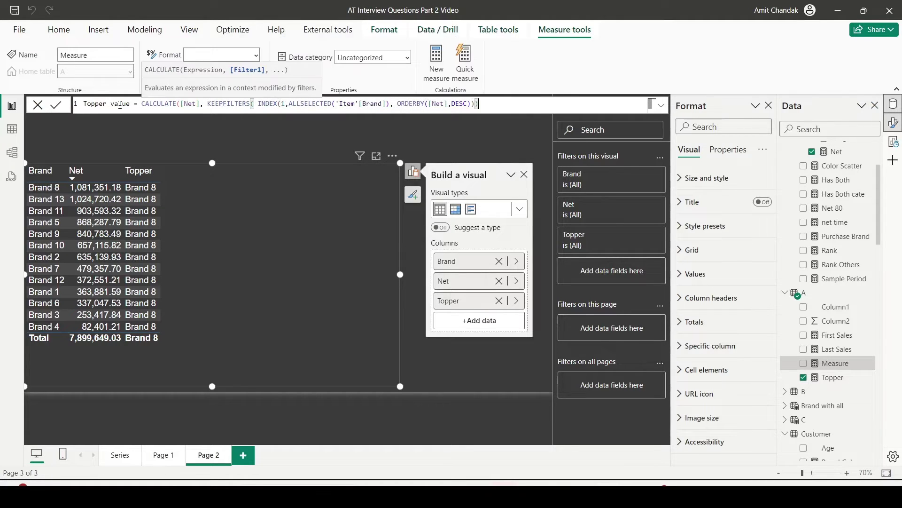
{"action": "key", "text": "Return"}
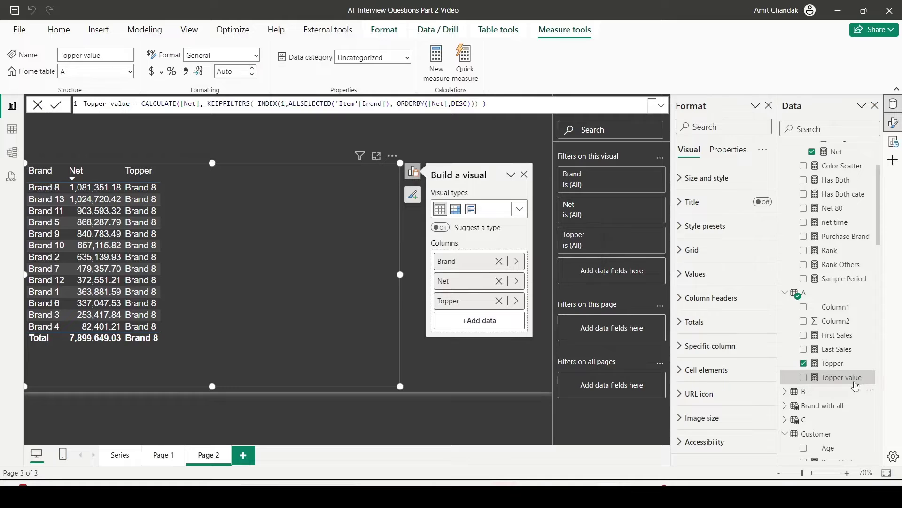
Add Topper value as a column of the Brand table, remove KEEPFILTERS from its formula and commit the change
{"action": "left_click_drag", "start_coordinate": [841, 378], "coordinate": [281, 199]}
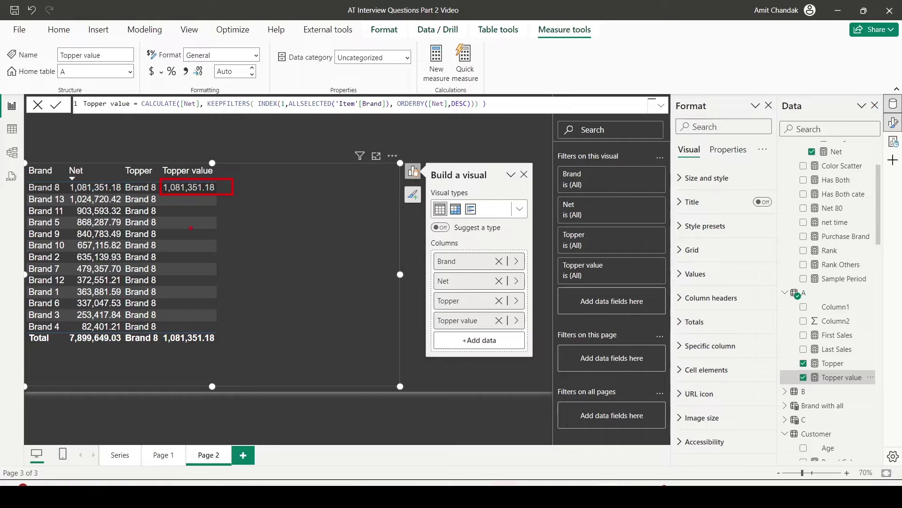
{"action": "double_click", "coordinate": [221, 104]}
{"action": "key", "text": "BackSpace"}
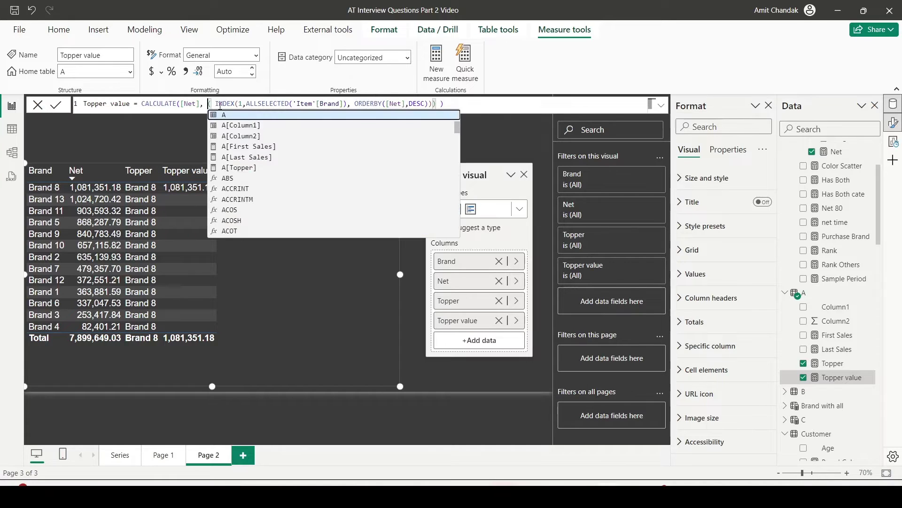
{"action": "key", "text": "Escape"}
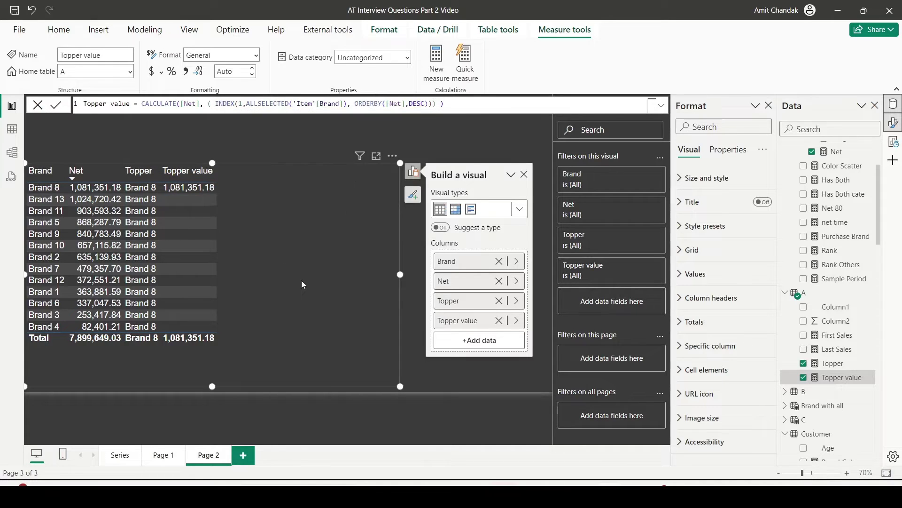
{"action": "key", "text": "Return"}
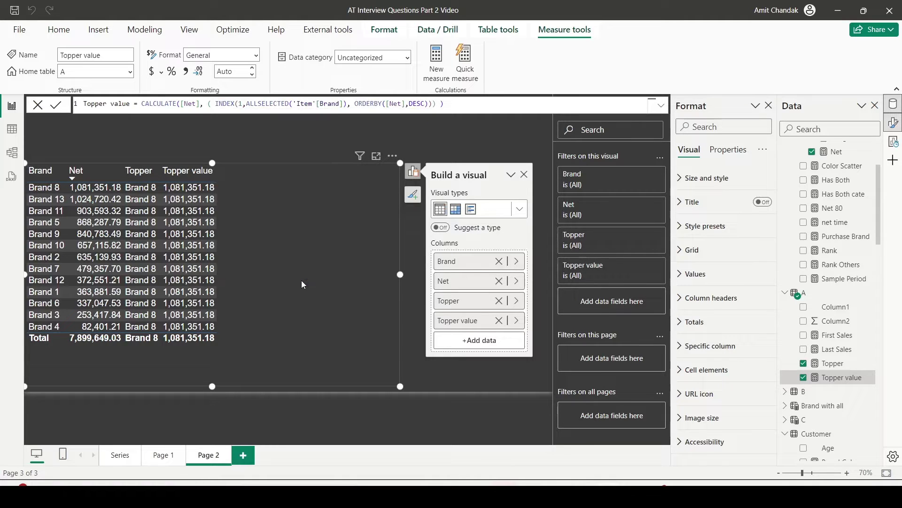
Copy the Topper formula into a new measure and name it Bottom
{"action": "left_click", "coordinate": [833, 363]}
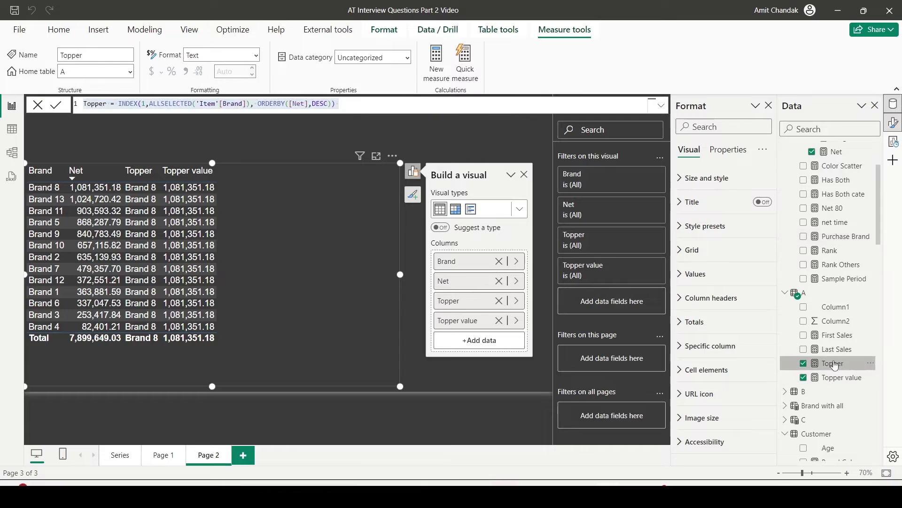
{"action": "left_click", "coordinate": [362, 106]}
{"action": "key", "text": "ctrl+a"}
{"action": "key", "text": "ctrl+c"}
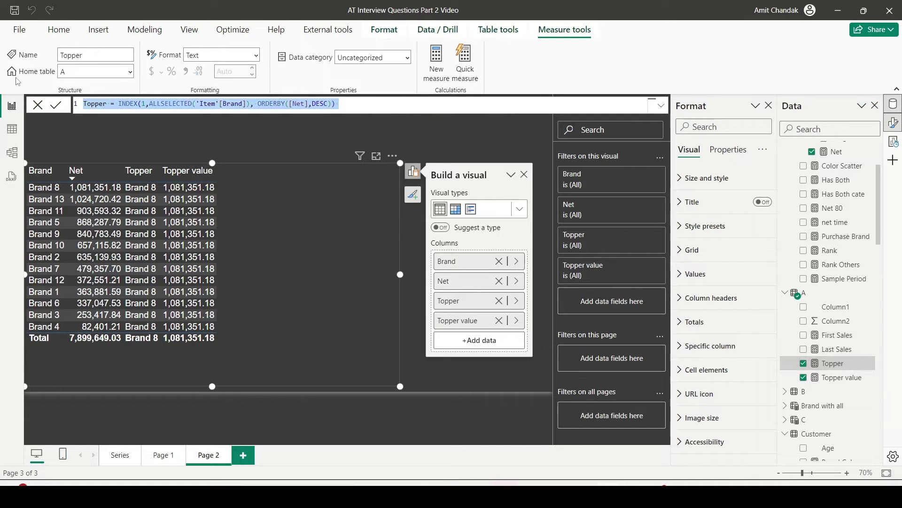
{"action": "left_click", "coordinate": [436, 61]}
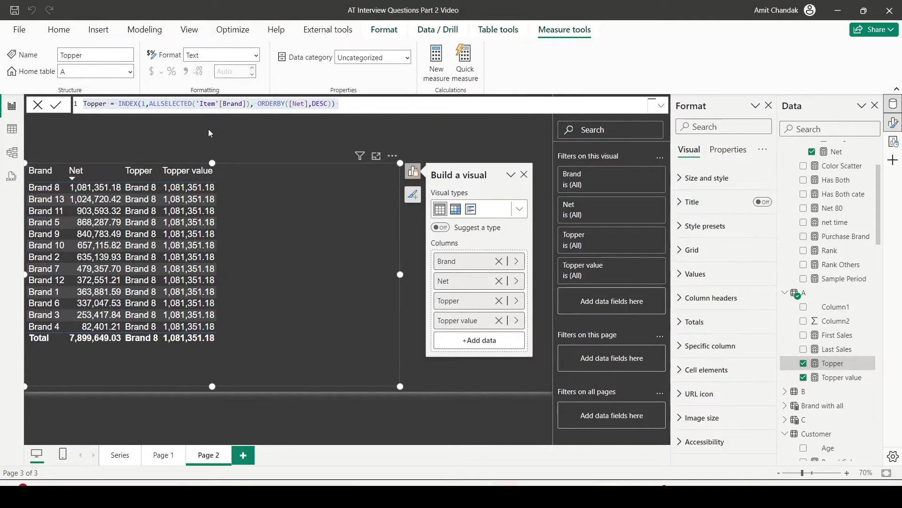
{"action": "key", "text": "ctrl+v"}
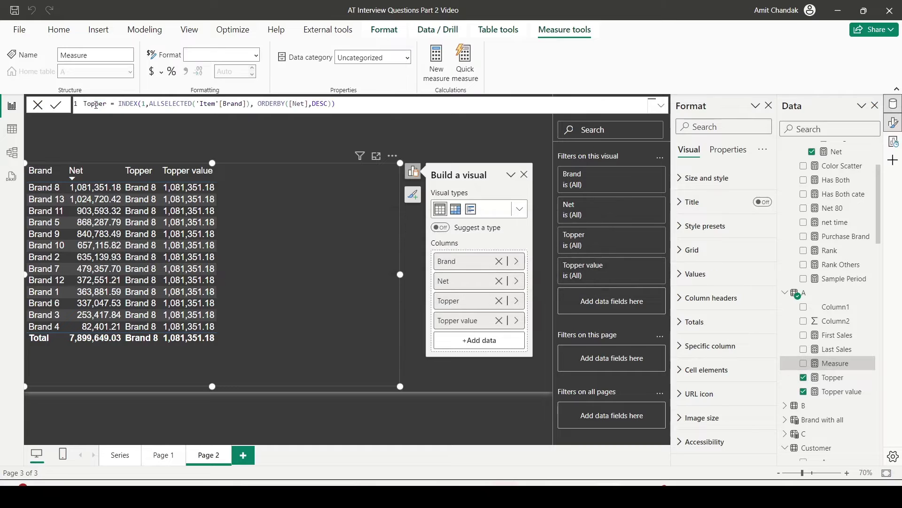
{"action": "double_click", "coordinate": [95, 104]}
{"action": "type", "text": "Botto"}
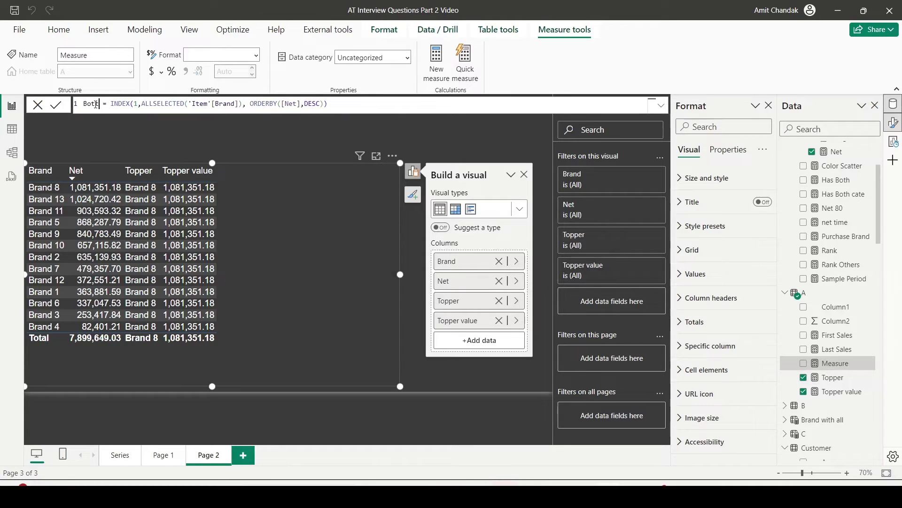
{"action": "type", "text": "m"}
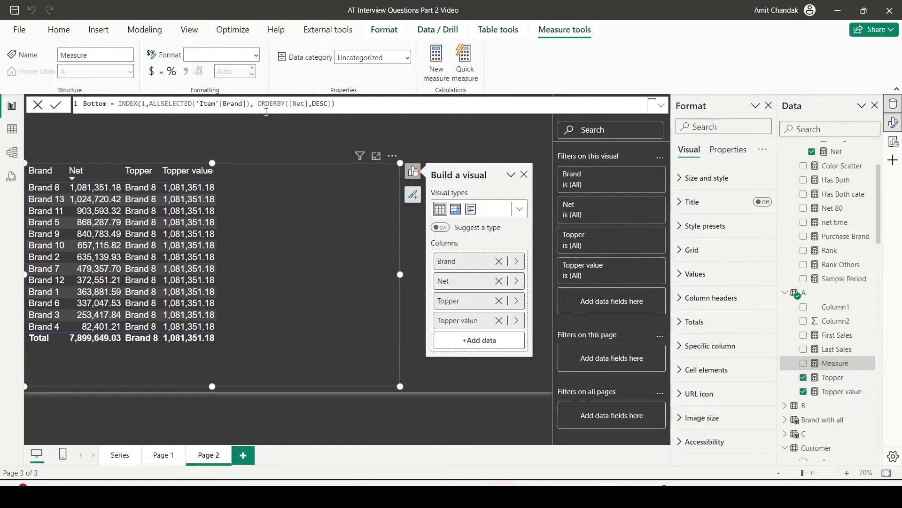
Set the Bottom formula's ORDERBY direction to ASC, commit it, and add the measure as a column of the Brand table
{"action": "double_click", "coordinate": [319, 104]}
{"action": "type", "text": "ASC"}
{"action": "key", "text": "Return"}
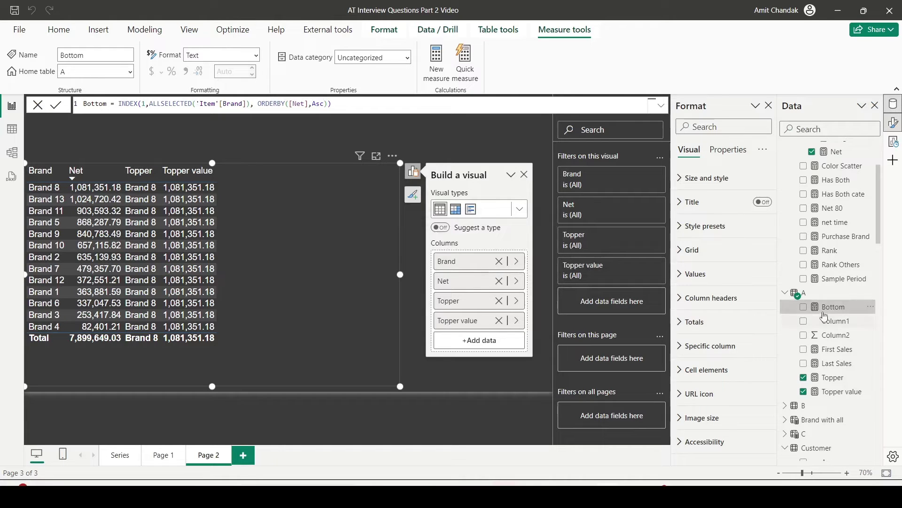
{"action": "left_click_drag", "start_coordinate": [827, 308], "coordinate": [316, 238]}
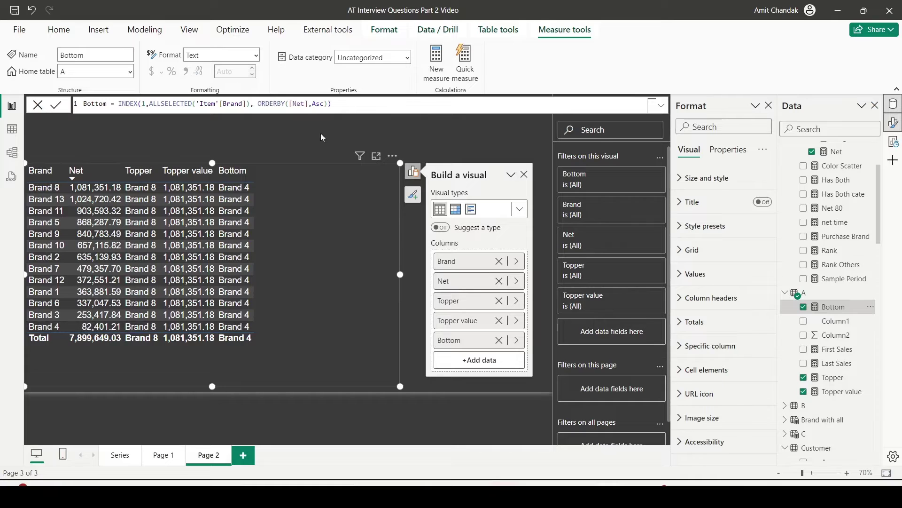
Change the Bottom formula's INDEX position to -1 and its ORDERBY direction to DESC
{"action": "left_click", "coordinate": [143, 103]}
{"action": "type", "text": "-"}
{"action": "double_click", "coordinate": [324, 111]}
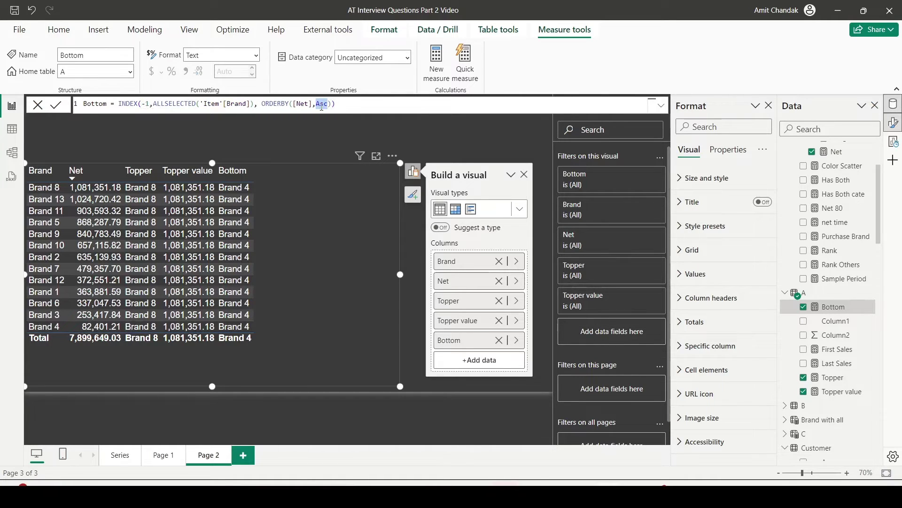
{"action": "type", "text": "De"}
{"action": "key", "text": "Down"}
{"action": "key", "text": "Tab"}
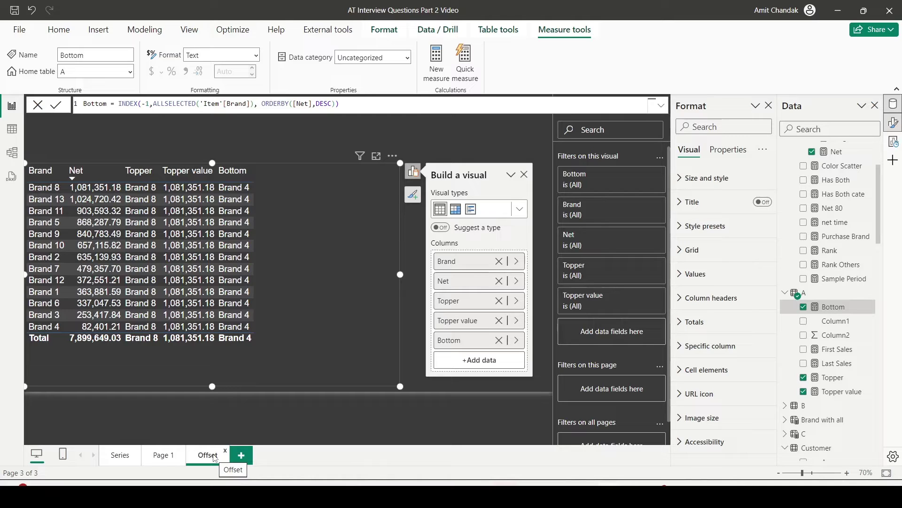
Add a new report page and place Month Year from the Date table on its canvas
{"action": "left_click", "coordinate": [242, 456]}
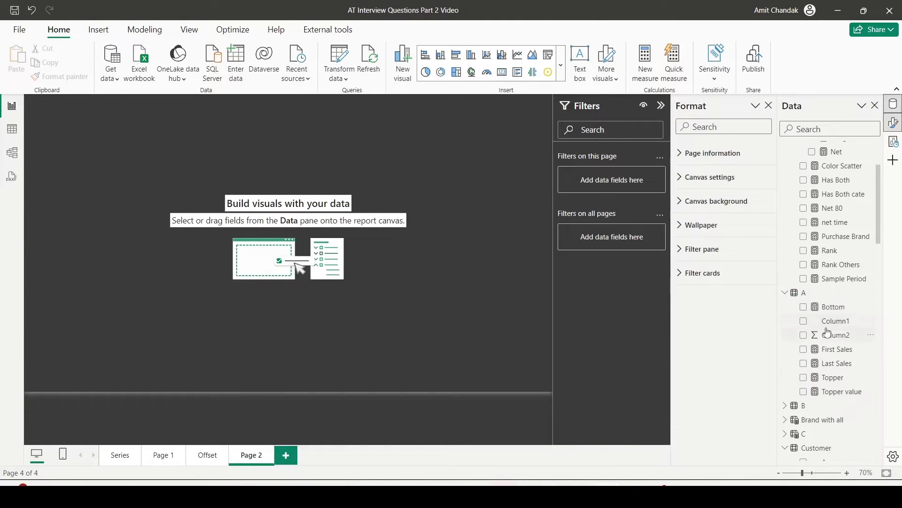
{"action": "scroll", "coordinate": [827, 332], "scroll_direction": "down", "scroll_amount": 3}
{"action": "scroll", "coordinate": [828, 332], "scroll_direction": "up", "scroll_amount": 6}
{"action": "scroll", "coordinate": [825, 306], "scroll_direction": "down", "scroll_amount": 10}
{"action": "scroll", "coordinate": [807, 292], "scroll_direction": "down", "scroll_amount": 8}
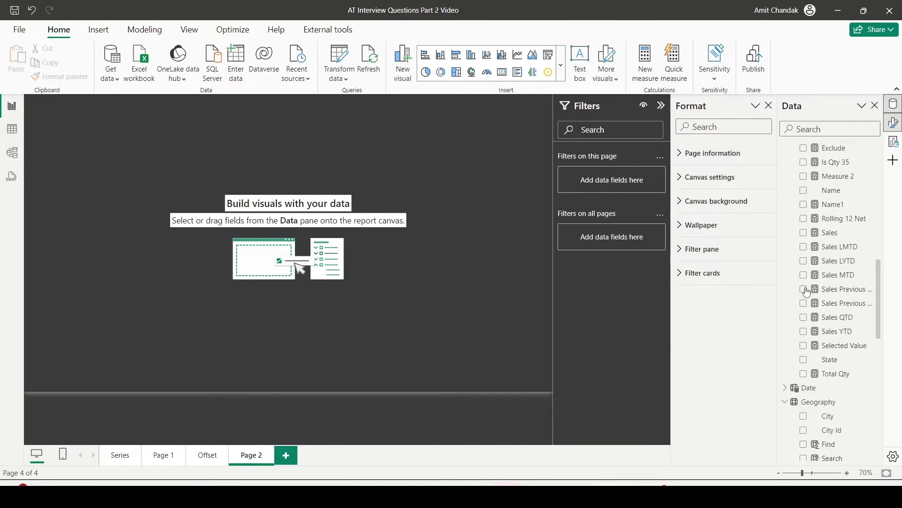
{"action": "left_click", "coordinate": [846, 292]}
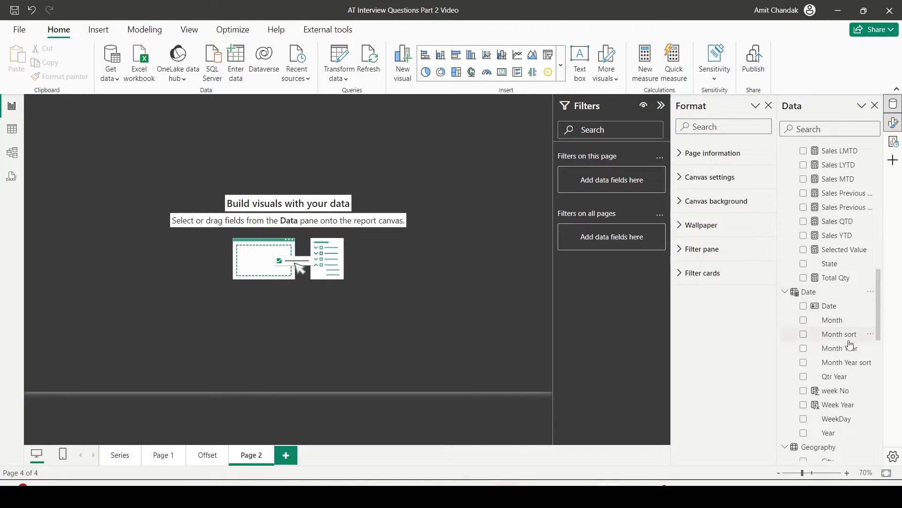
{"action": "left_click_drag", "start_coordinate": [840, 348], "coordinate": [293, 390]}
Add the Net measure to the Month Year visual and set the visual type to Table
{"action": "scroll", "coordinate": [818, 199], "scroll_direction": "up", "scroll_amount": 15}
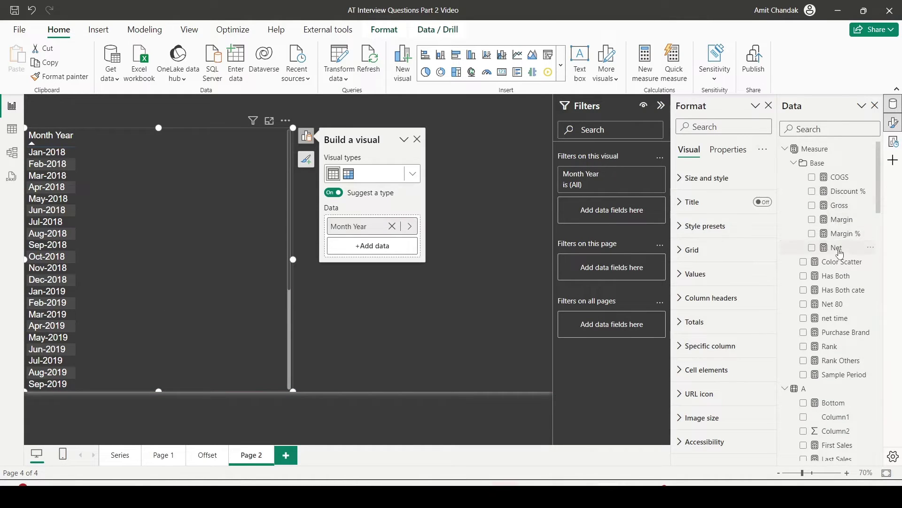
{"action": "left_click_drag", "start_coordinate": [839, 249], "coordinate": [153, 179]}
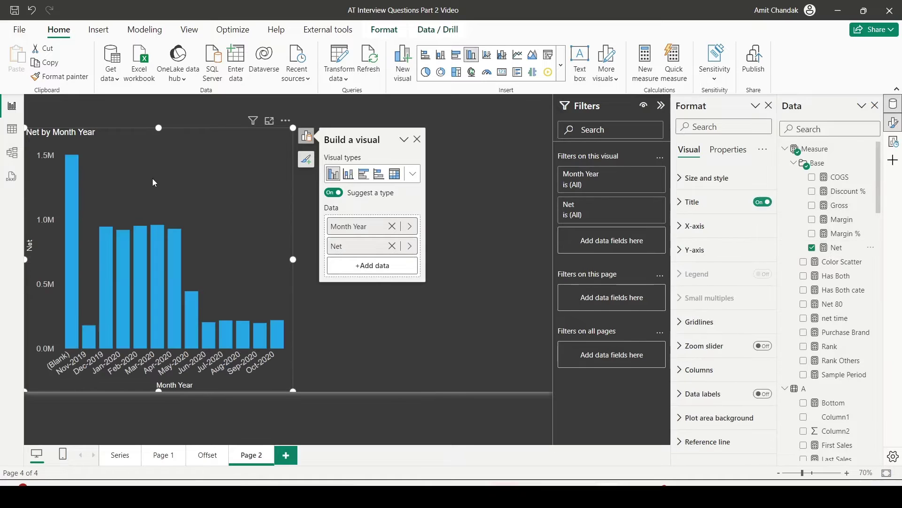
{"action": "left_click", "coordinate": [413, 181]}
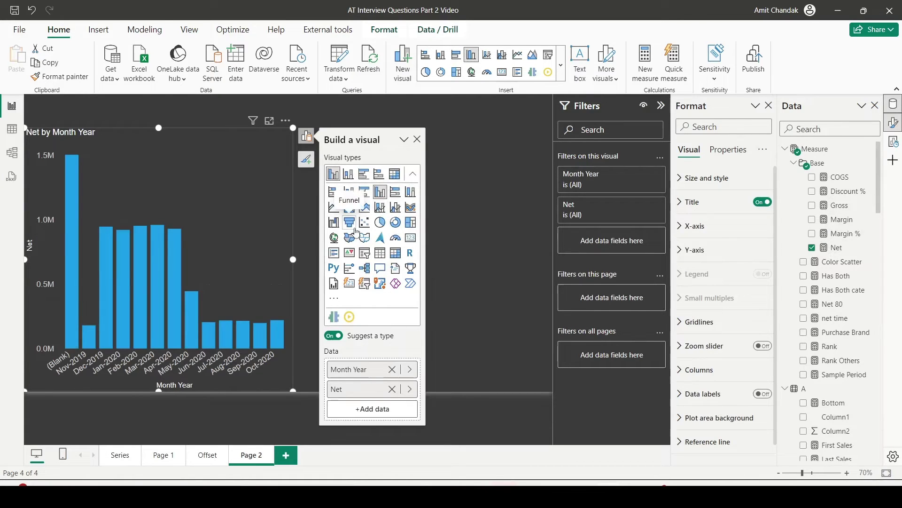
{"action": "left_click", "coordinate": [380, 253]}
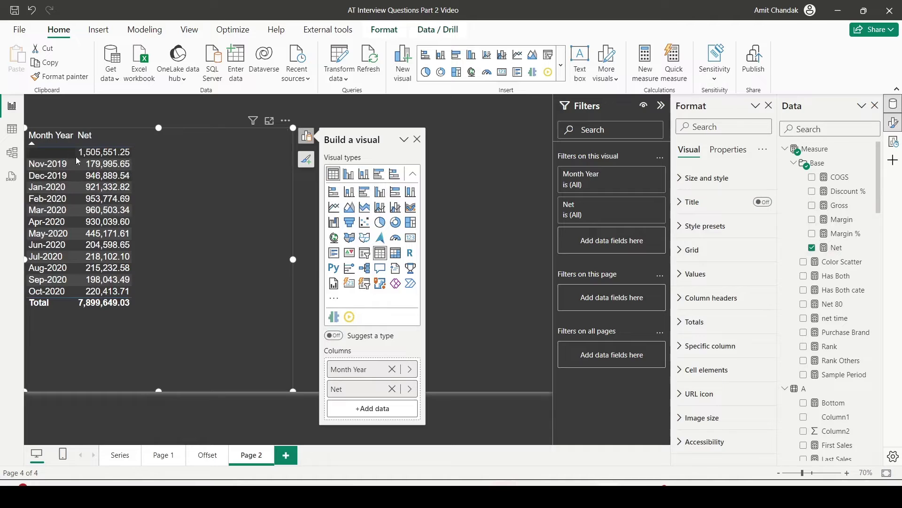
Set the calendar end date in the Date table's formula to date(2022,10,31), commit it and collapse the formula
{"action": "scroll", "coordinate": [841, 304], "scroll_direction": "down", "scroll_amount": 5}
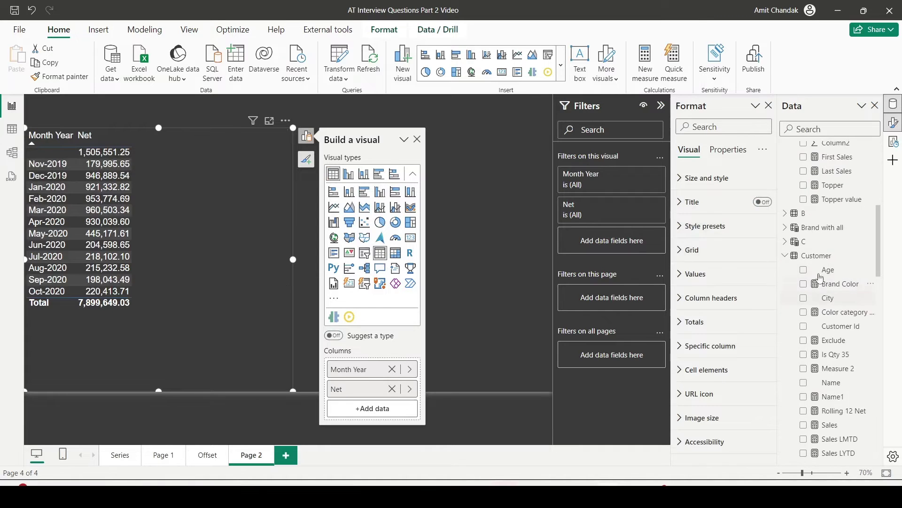
{"action": "scroll", "coordinate": [816, 263], "scroll_direction": "down", "scroll_amount": 5}
{"action": "left_click", "coordinate": [819, 342]}
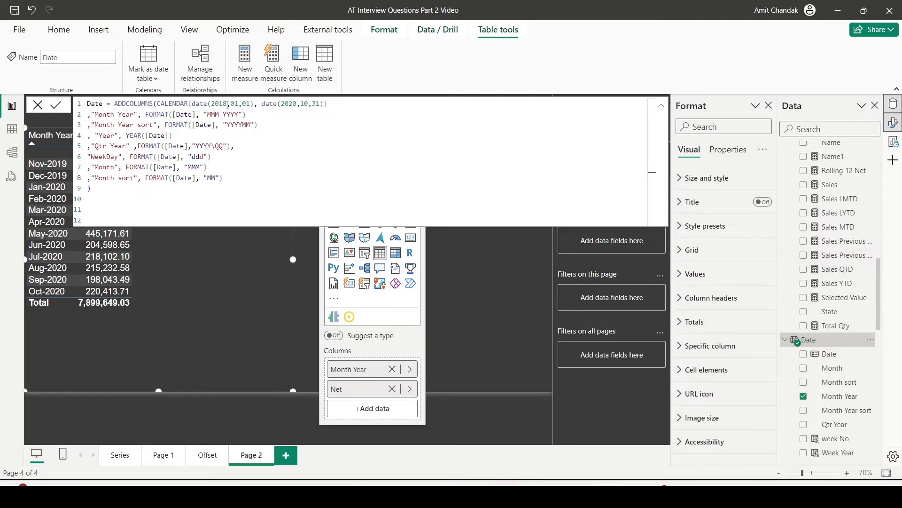
{"action": "left_click", "coordinate": [297, 104]}
{"action": "key", "text": "BackSpace"}
{"action": "type", "text": "1"}
{"action": "key", "text": "Return"}
{"action": "left_click", "coordinate": [661, 105]}
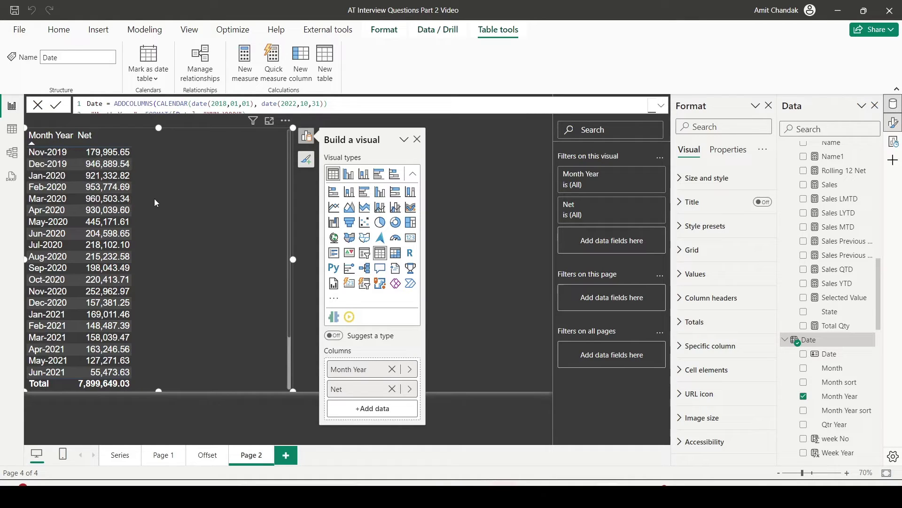
Create a new measure in the Date table and name it Offset
{"action": "left_click", "coordinate": [472, 172]}
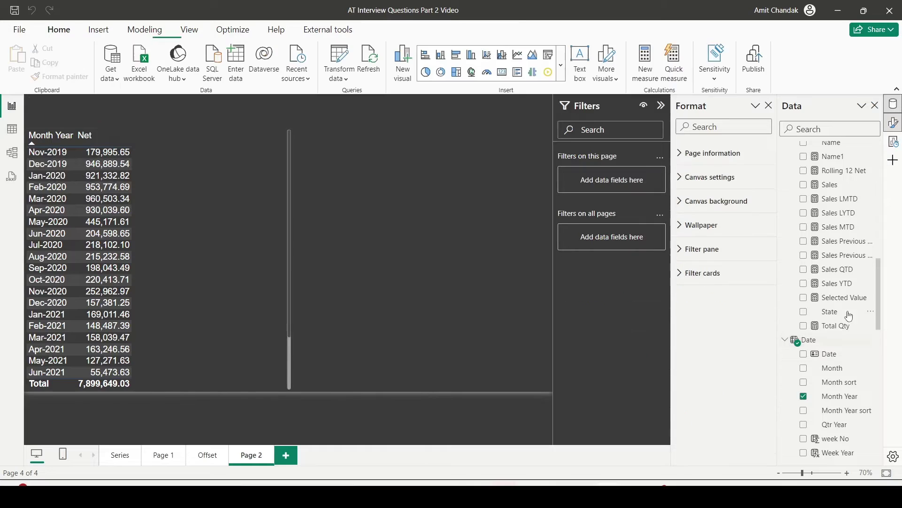
{"action": "left_click", "coordinate": [807, 340]}
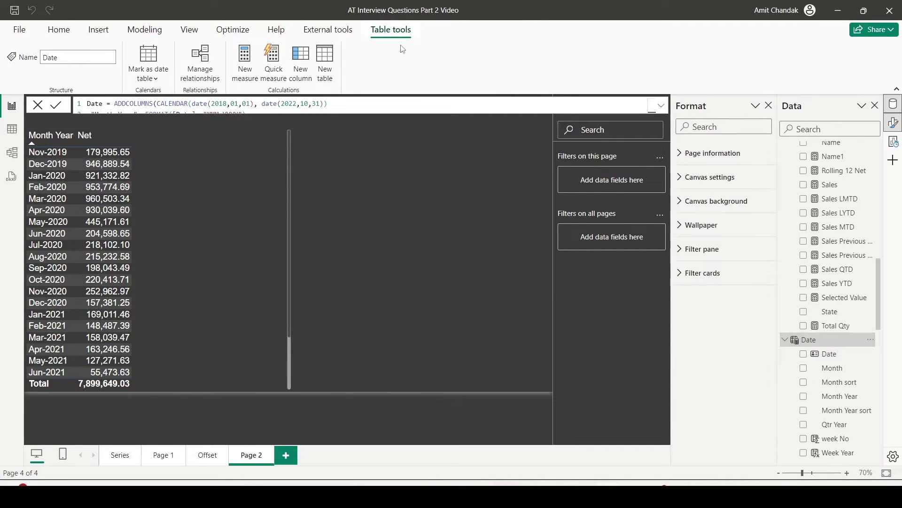
{"action": "left_click", "coordinate": [245, 61]}
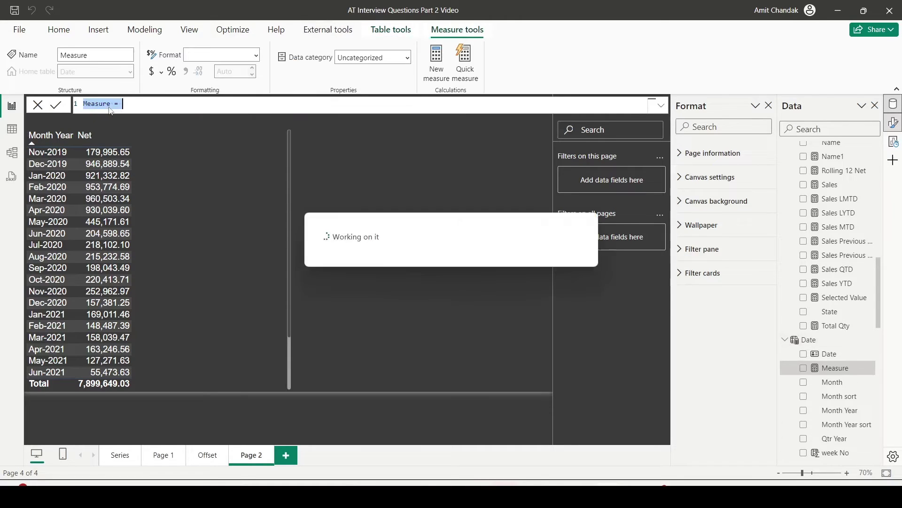
{"action": "type", "text": "Offset = "}
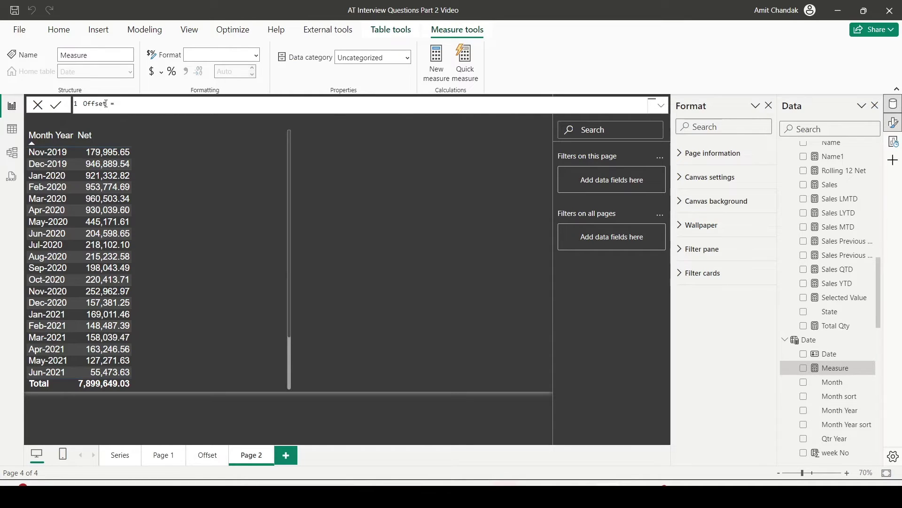
Begin the Offset formula with CALCULATE, using [Net] as the expression and an opened OFFSET function as the filter
{"action": "type", "text": "CALCULATE(["}
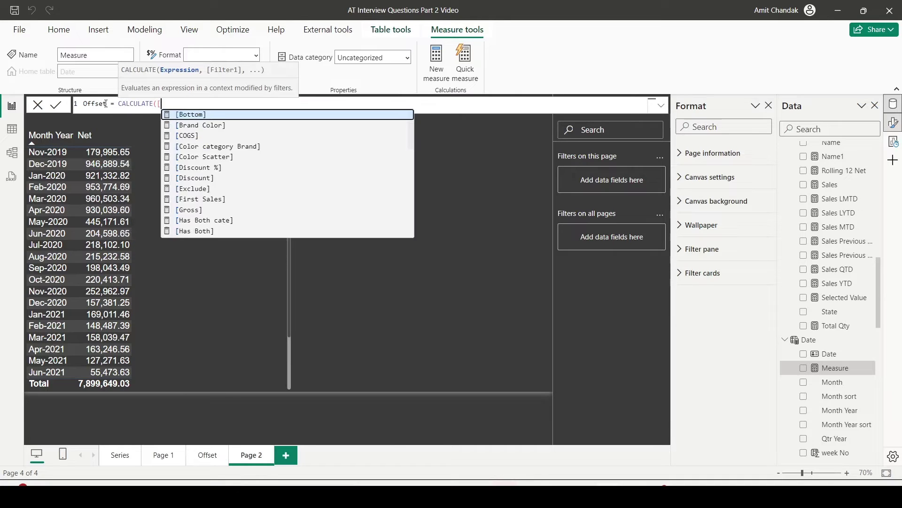
{"action": "type", "text": "ne"}
{"action": "key", "text": "Tab"}
{"action": "type", "text": ","}
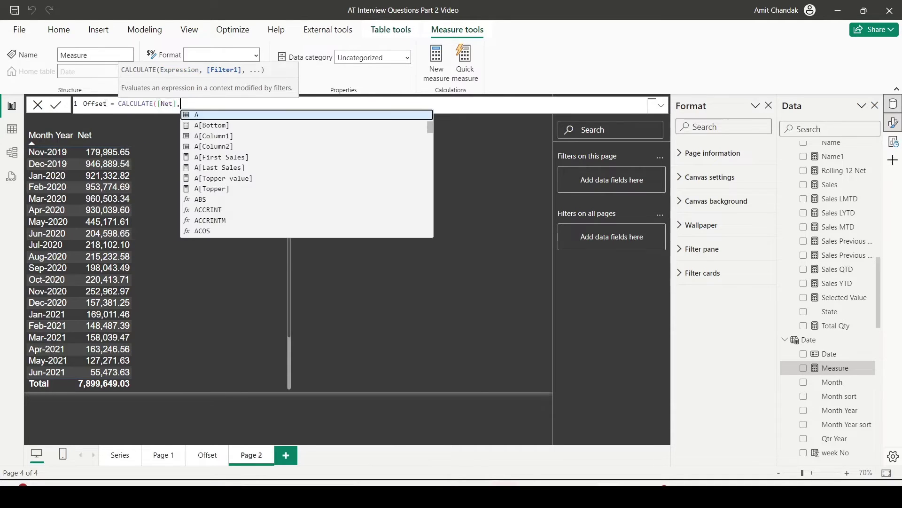
{"action": "type", "text": " off"}
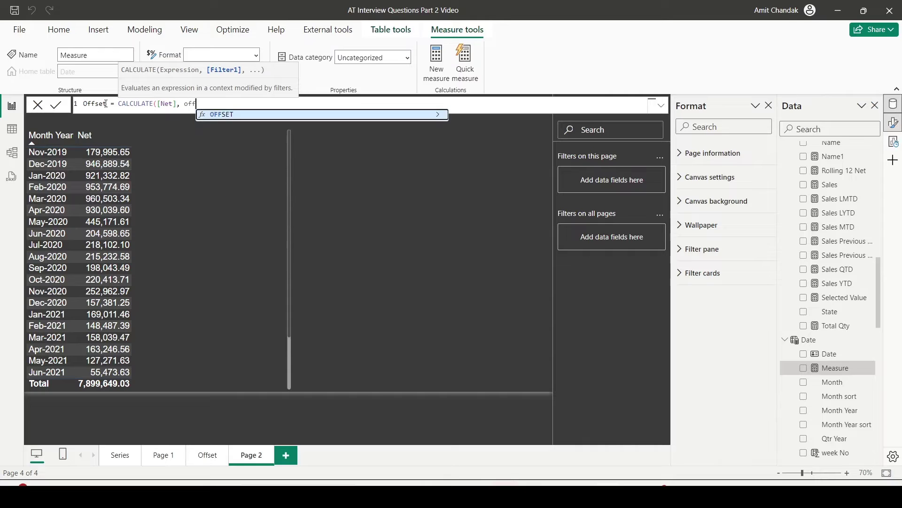
{"action": "key", "text": "Tab"}
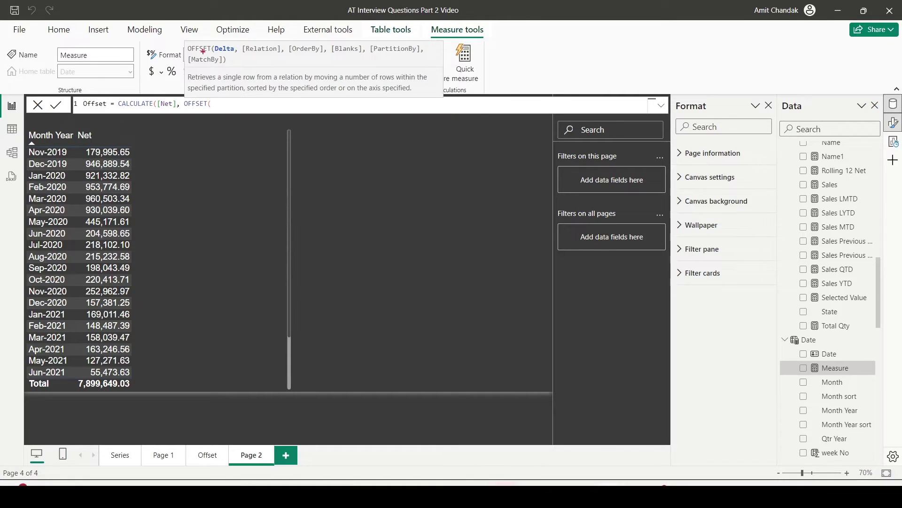
{"action": "mouse_move", "coordinate": [181, 41]}
{"action": "left_mouse_down"}
{"action": "mouse_move", "coordinate": [320, 66]}
{"action": "mouse_move", "coordinate": [431, 69]}
{"action": "left_mouse_up"}
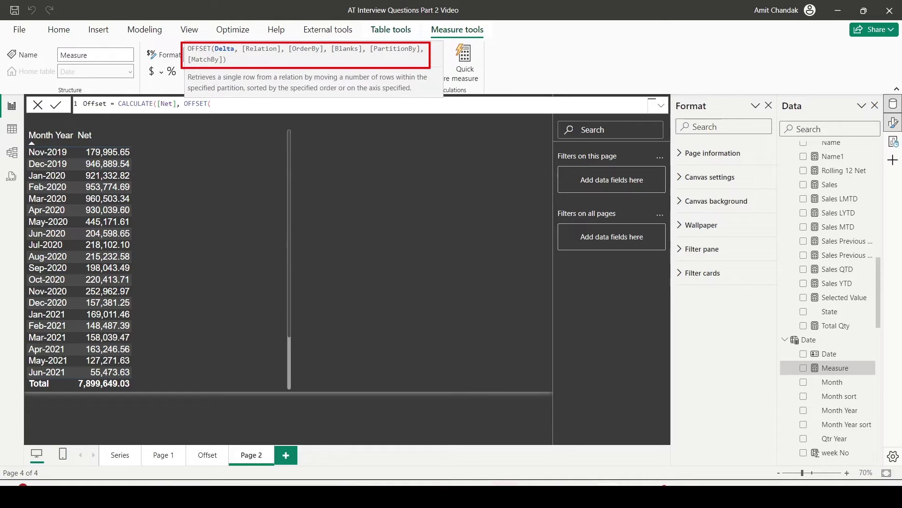
{"action": "left_click_drag", "start_coordinate": [241, 55], "coordinate": [282, 54]}
{"action": "left_click_drag", "start_coordinate": [291, 53], "coordinate": [324, 53]}
{"action": "left_click_drag", "start_coordinate": [331, 54], "coordinate": [418, 53]}
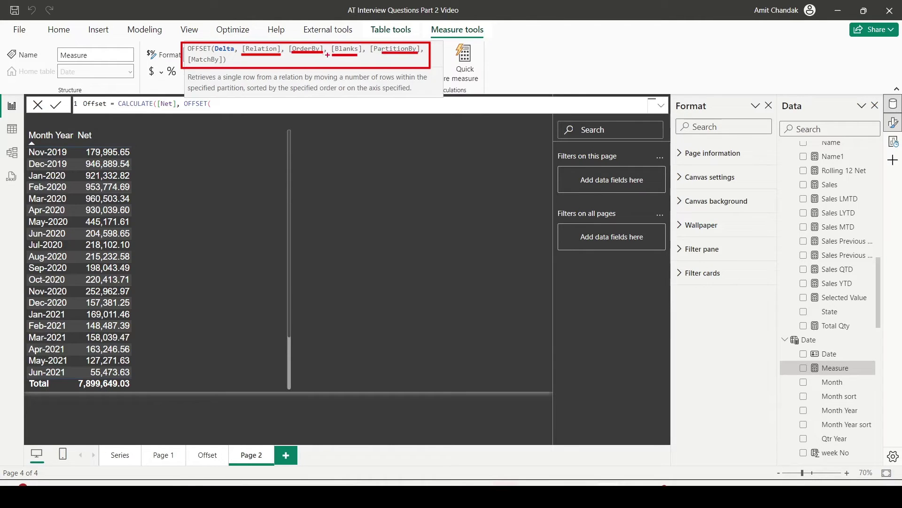
{"action": "left_click_drag", "start_coordinate": [300, 56], "coordinate": [312, 56]}
{"action": "key", "text": "Escape"}
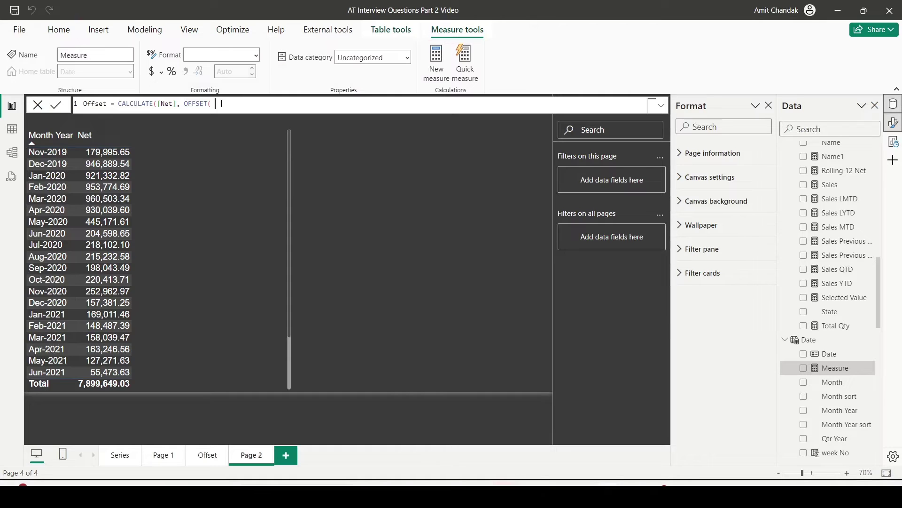
Give OFFSET a delta of -1 and start its relation as ALLSELECTED over 'Date'[Month Year]
{"action": "type", "text": "-1, "}
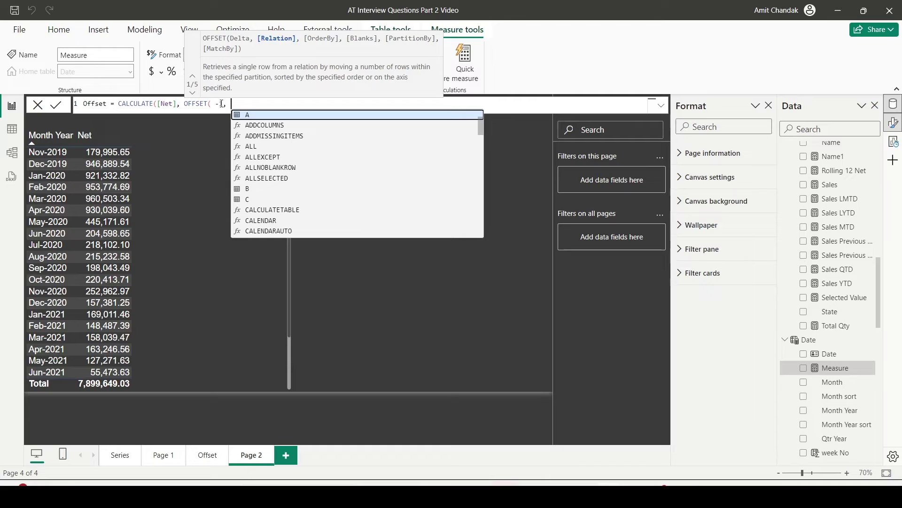
{"action": "type", "text": "alls"}
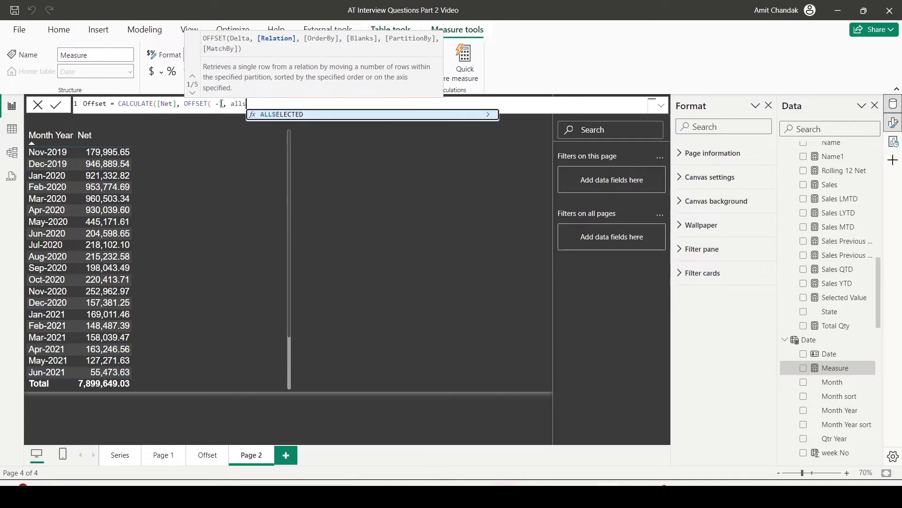
{"action": "key", "text": "Tab"}
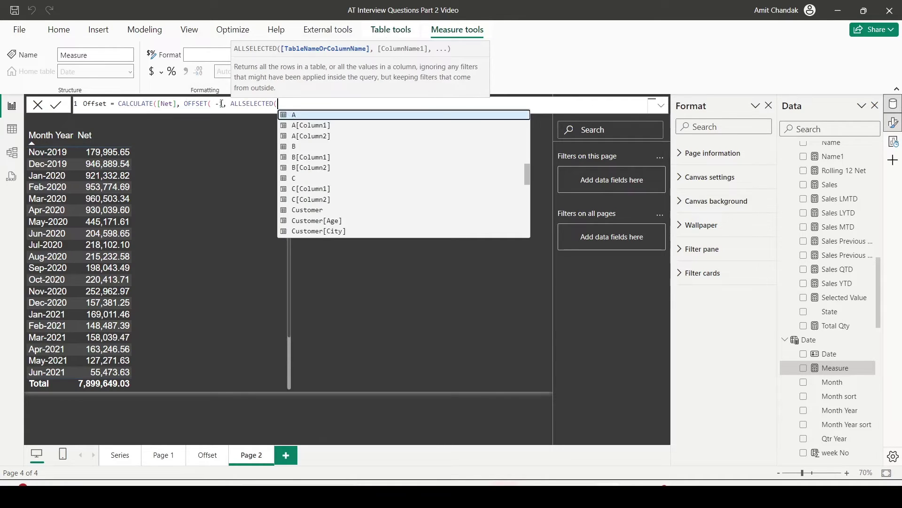
{"action": "type", "text": "date"}
{"action": "key", "text": "Down"}
{"action": "key", "text": "Down"}
{"action": "key", "text": "Down"}
{"action": "key", "text": "Down"}
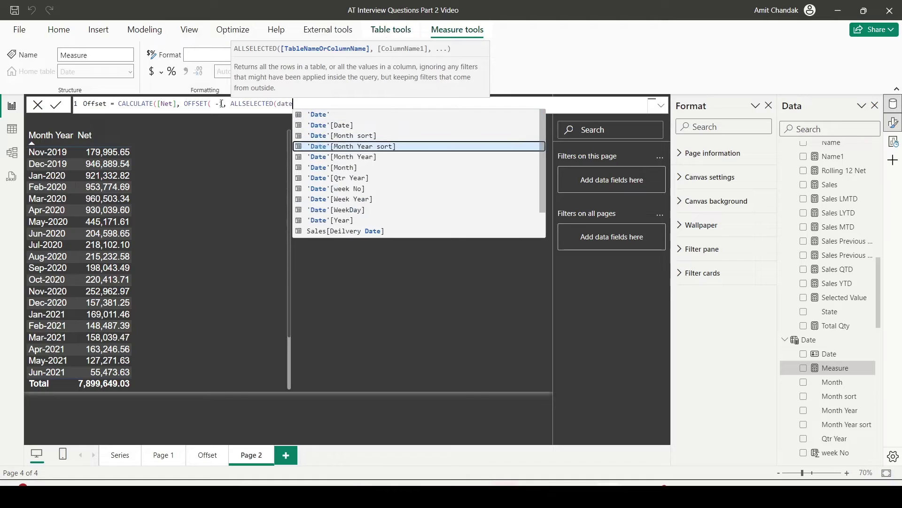
{"action": "key", "text": "Tab"}
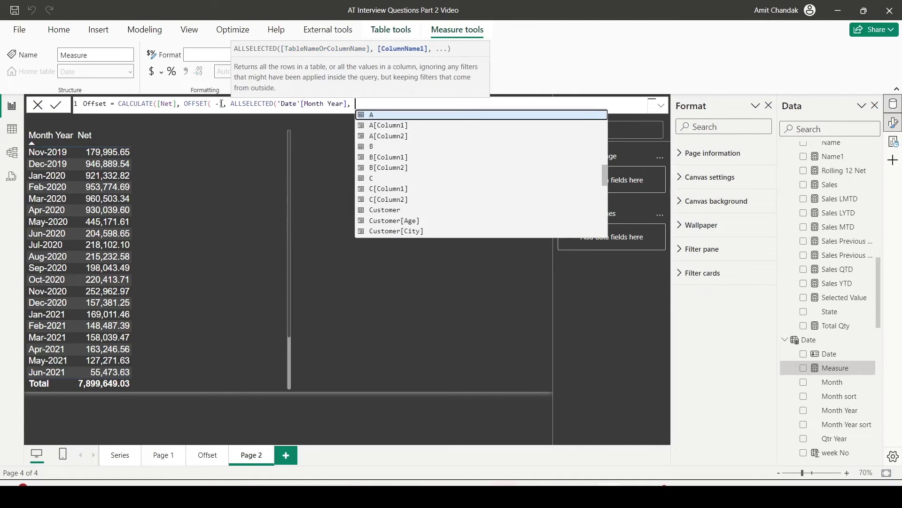
Add 'Date'[Month Year sort] as the second ALLSELECTED column and close that function
{"action": "type", "text": ", date"}
{"action": "key", "text": "Down"}
{"action": "key", "text": "Down"}
{"action": "key", "text": "Down"}
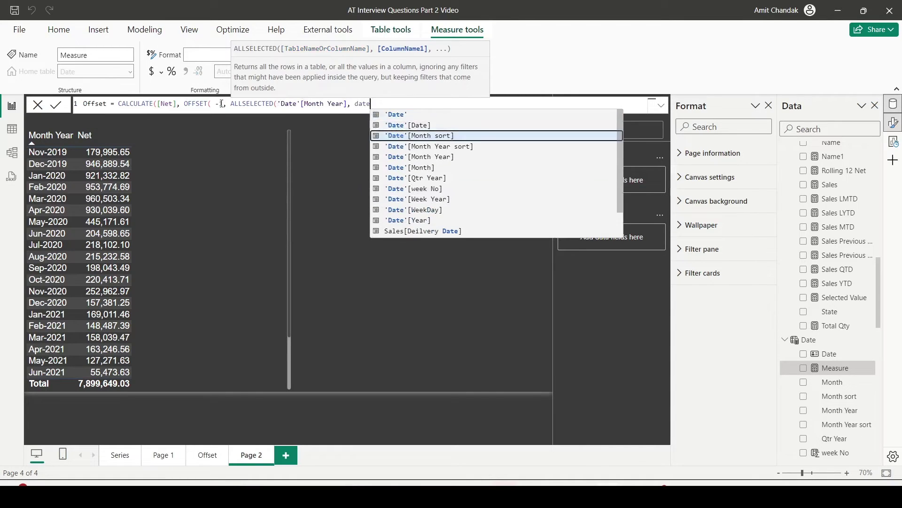
{"action": "key", "text": "Tab"}
{"action": "type", "text": "),"}
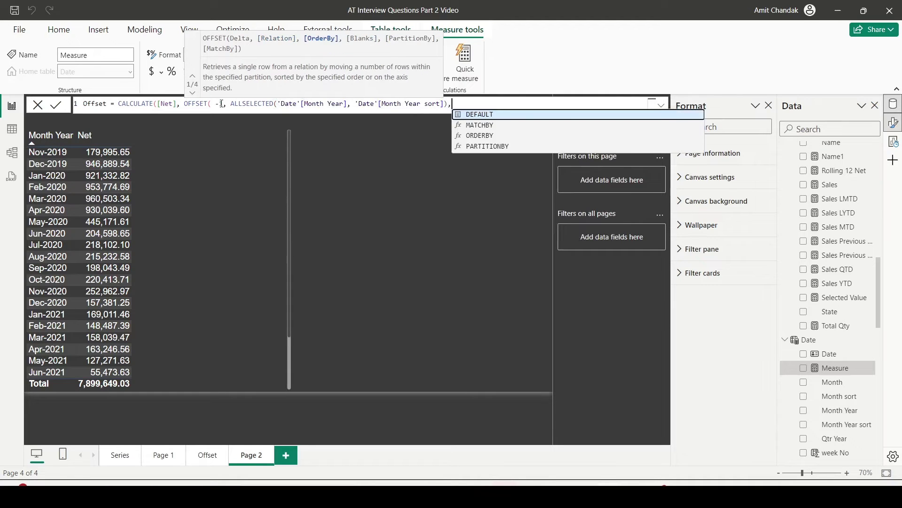
Order the OFFSET by 'Date'[Month Year sort] with ORDERBY, close all brackets and commit the measure
{"action": "key", "text": "Down"}
{"action": "key", "text": "Down"}
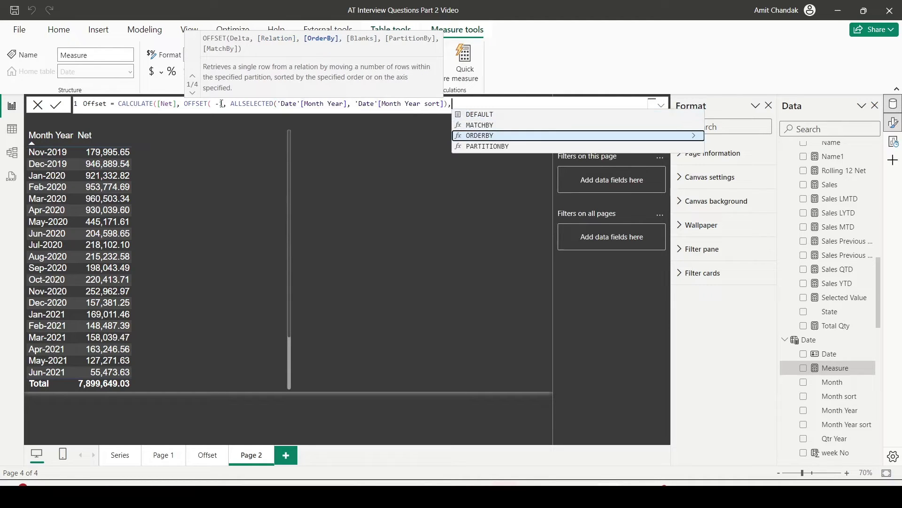
{"action": "key", "text": "Tab"}
{"action": "type", "text": "month"}
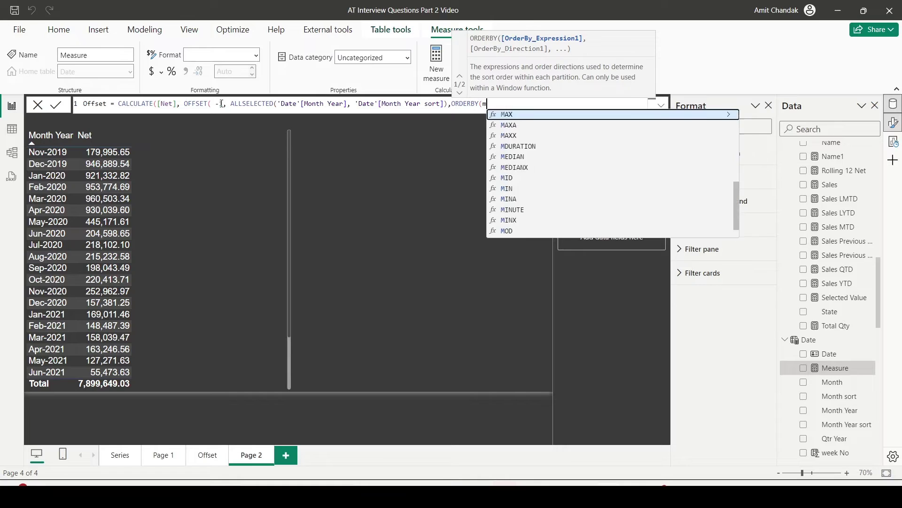
{"action": "key", "text": "Up"}
{"action": "key", "text": "Up"}
{"action": "key", "text": "Up"}
{"action": "key", "text": "Up"}
{"action": "key", "text": "Up"}
{"action": "key", "text": "Up"}
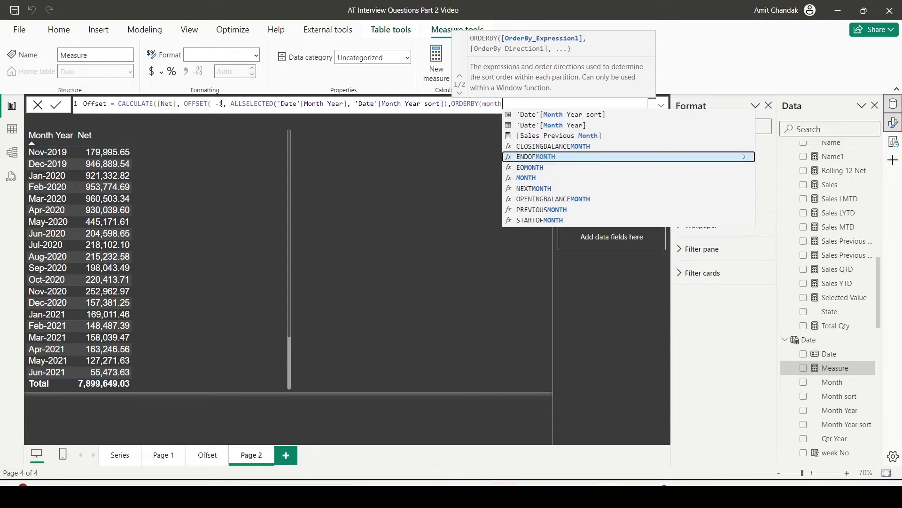
{"action": "key", "text": "Tab"}
{"action": "type", "text": ")"}
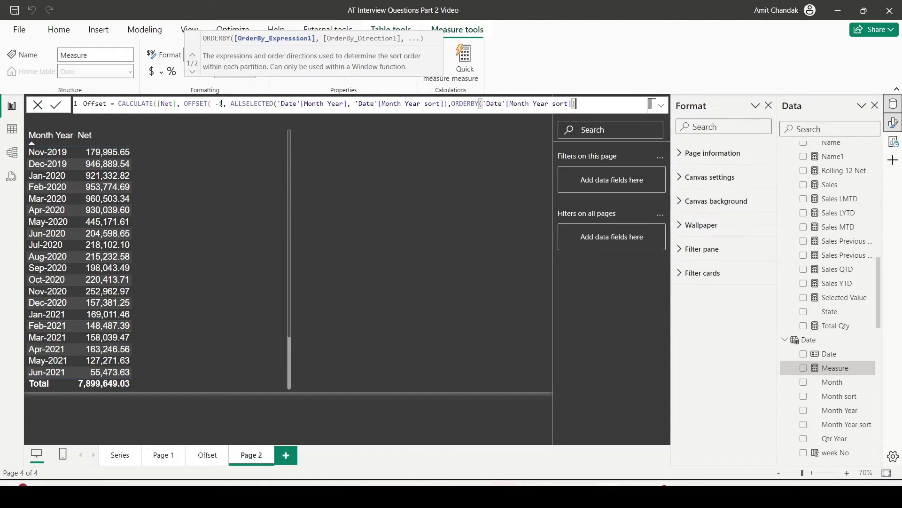
{"action": "type", "text": ")"}
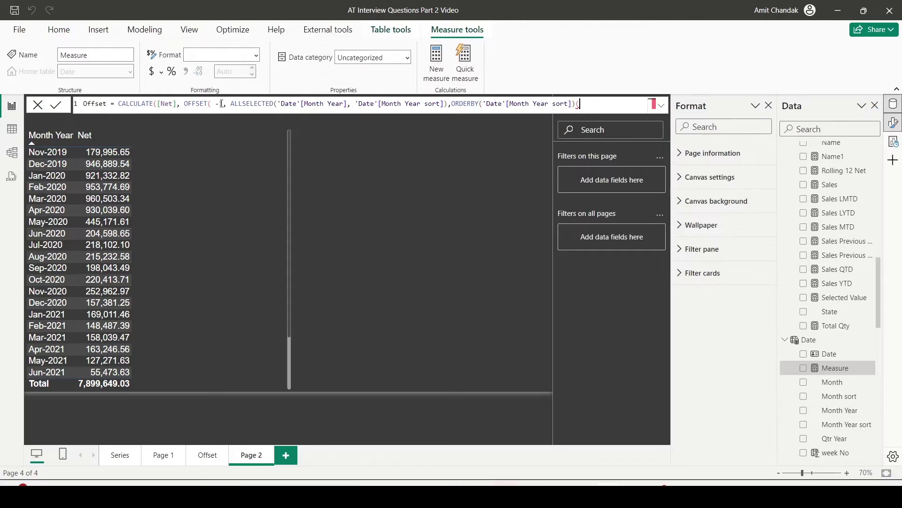
{"action": "key", "text": "BackSpace"}
{"action": "type", "text": ")"}
{"action": "key", "text": "Return"}
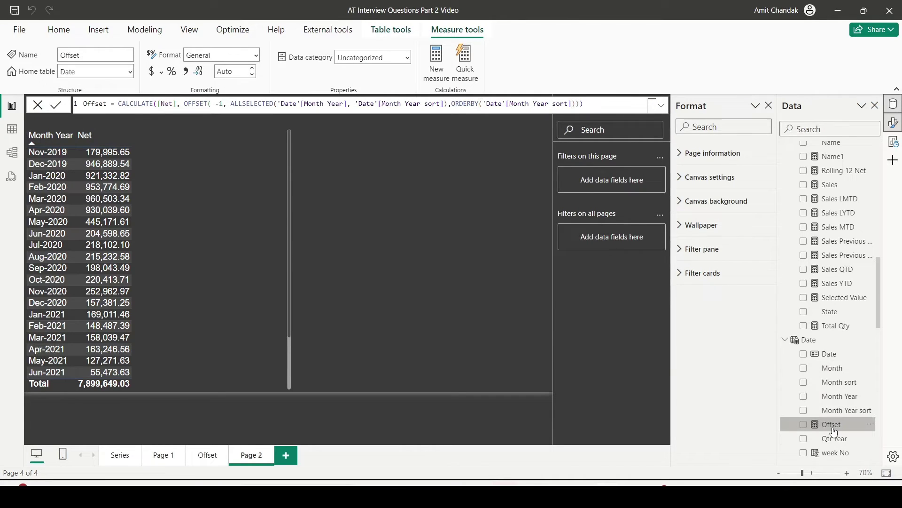
Add the Offset measure as a column of the Month Year and Net table
{"action": "left_click_drag", "start_coordinate": [834, 431], "coordinate": [211, 176]}
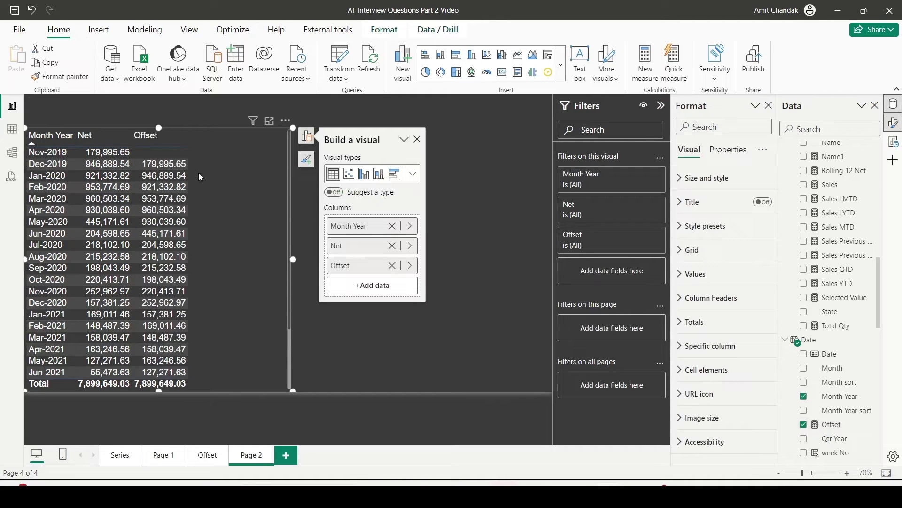
{"action": "left_click_drag", "start_coordinate": [25, 147], "coordinate": [194, 170]}
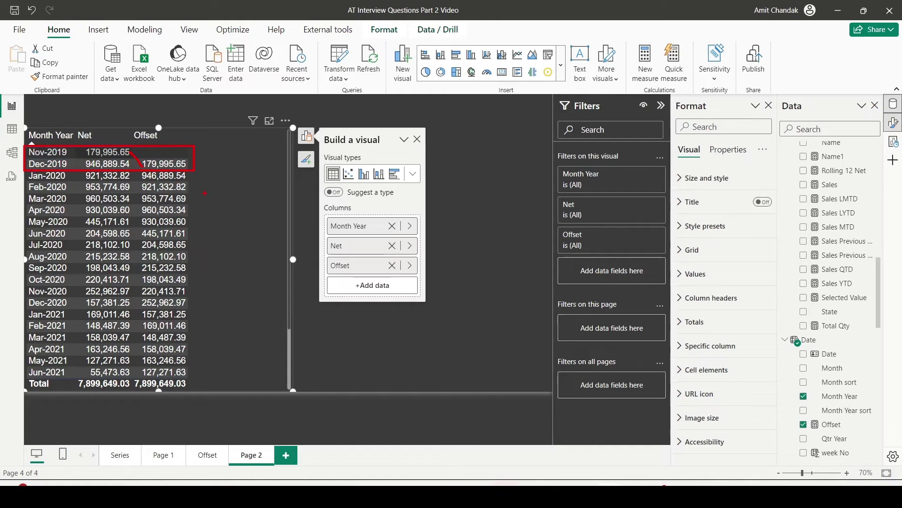
{"action": "key", "text": "Escape"}
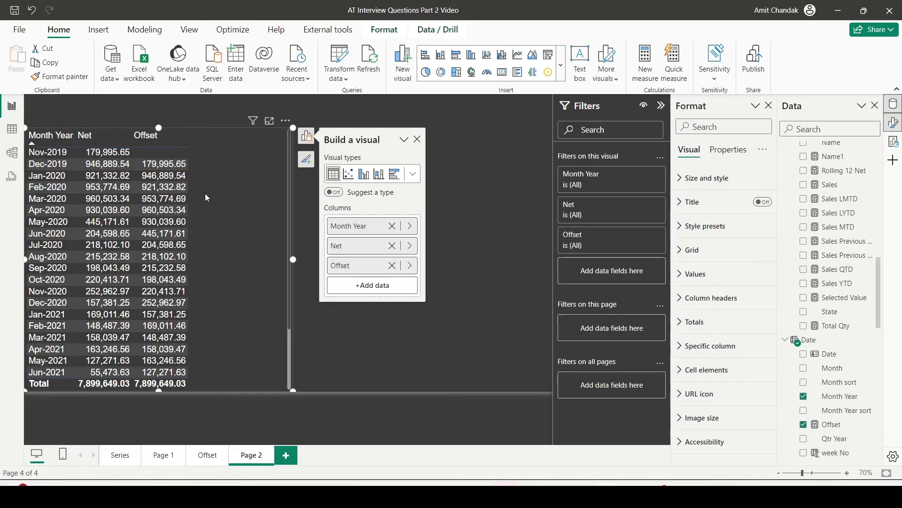
Change the delta in the Offset measure's OFFSET function to 1 and commit the formula
{"action": "left_click", "coordinate": [831, 424]}
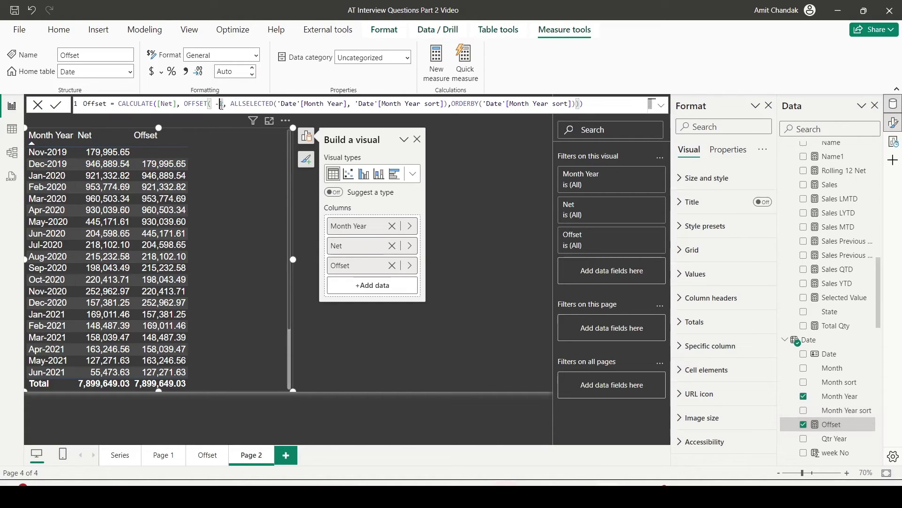
{"action": "left_click", "coordinate": [220, 104]}
{"action": "key", "text": "BackSpace"}
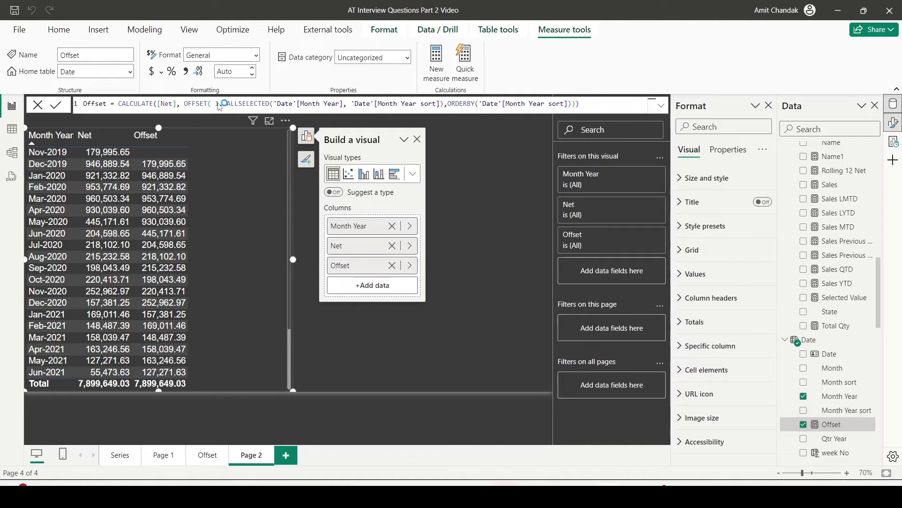
{"action": "key", "text": "Return"}
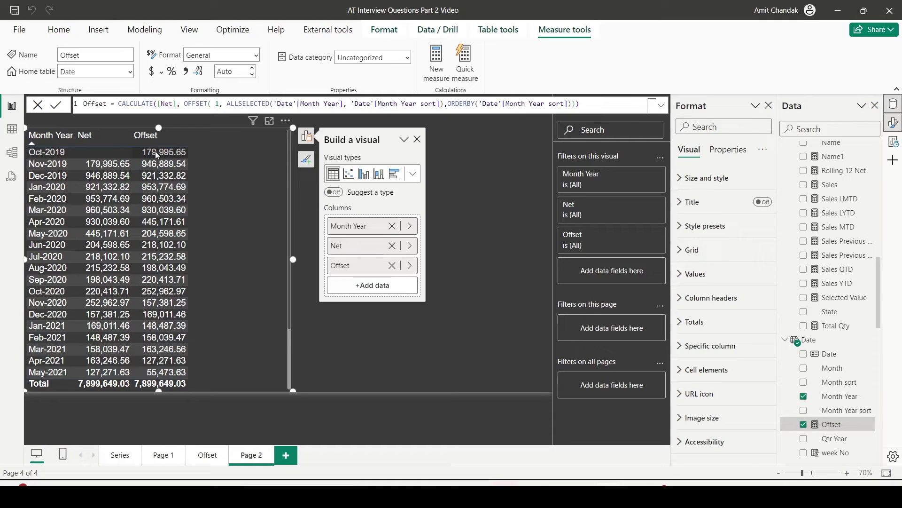
Rename Page 2 as Offset and the brand page as Index, and return to the Offset page
{"action": "double_click", "coordinate": [247, 454]}
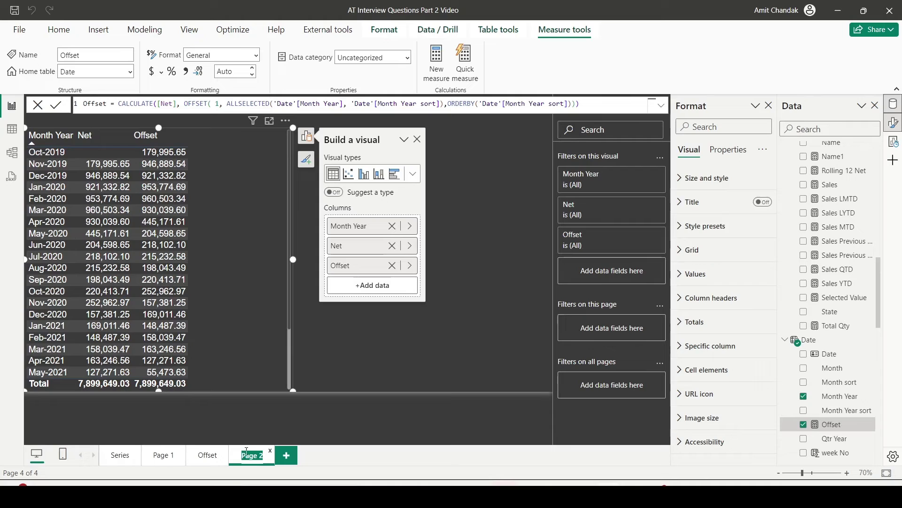
{"action": "type", "text": "Offset"}
{"action": "left_click", "coordinate": [208, 454]}
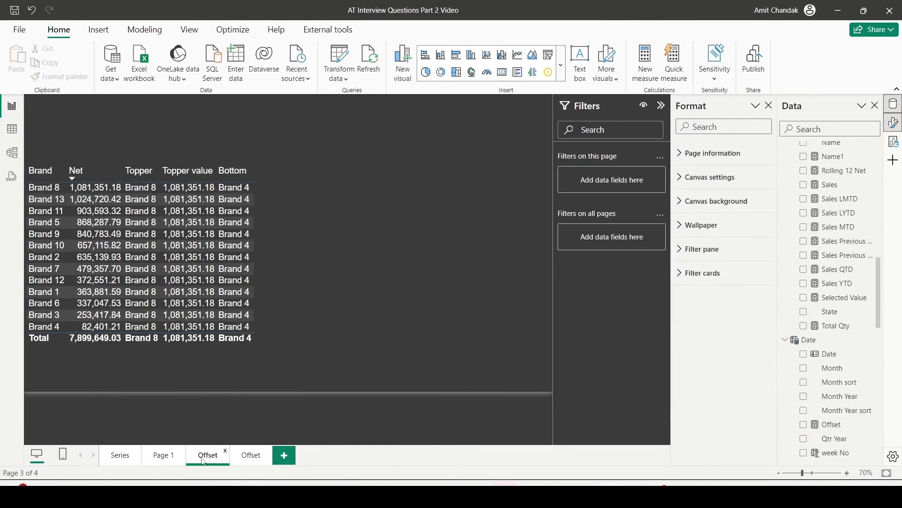
{"action": "double_click", "coordinate": [202, 456]}
{"action": "type", "text": "Index"}
{"action": "left_click", "coordinate": [254, 464]}
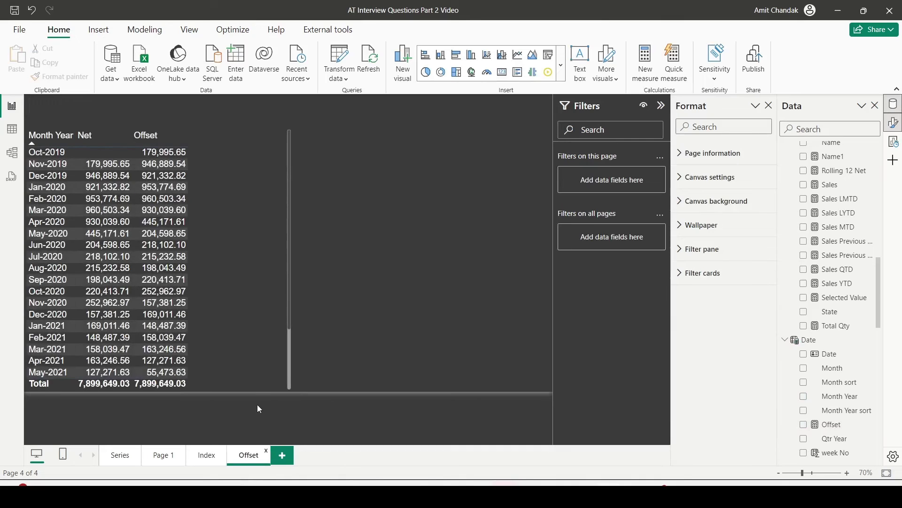
On a new report page, build a table visual from the Date field and the Net measure, enlarged to the canvas height
{"action": "left_click", "coordinate": [283, 455]}
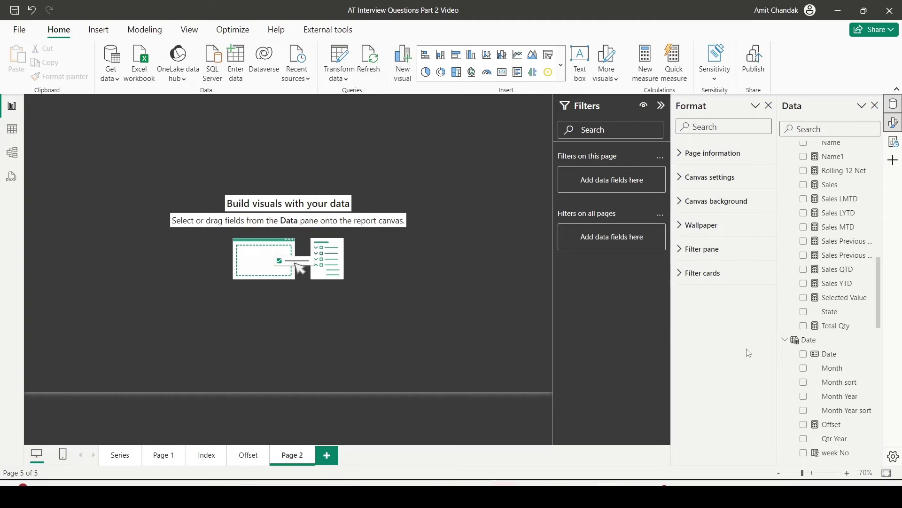
{"action": "scroll", "coordinate": [835, 335], "scroll_direction": "down", "scroll_amount": 1}
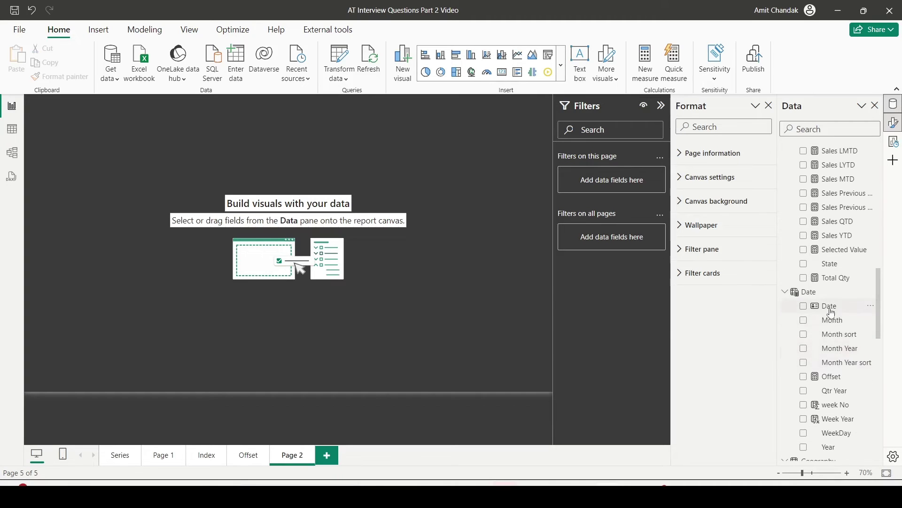
{"action": "left_click_drag", "start_coordinate": [827, 306], "coordinate": [123, 195]}
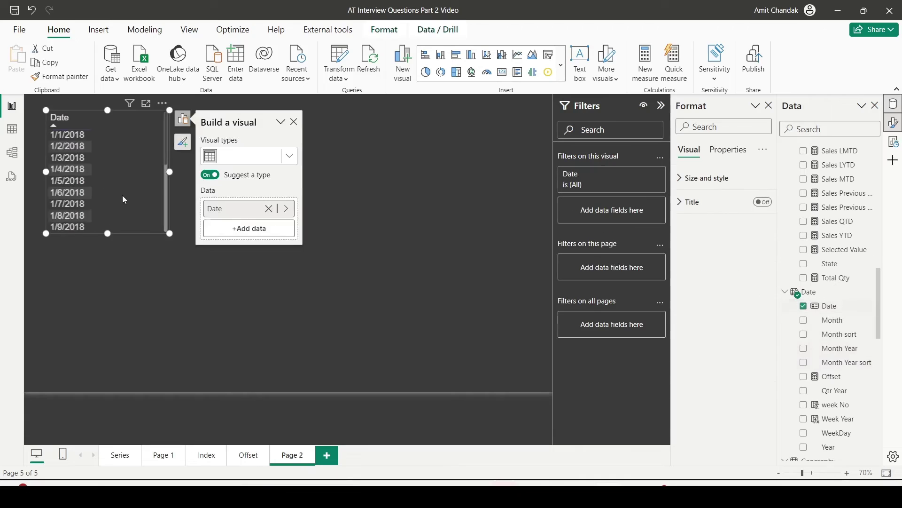
{"action": "left_click_drag", "start_coordinate": [178, 249], "coordinate": [346, 403]}
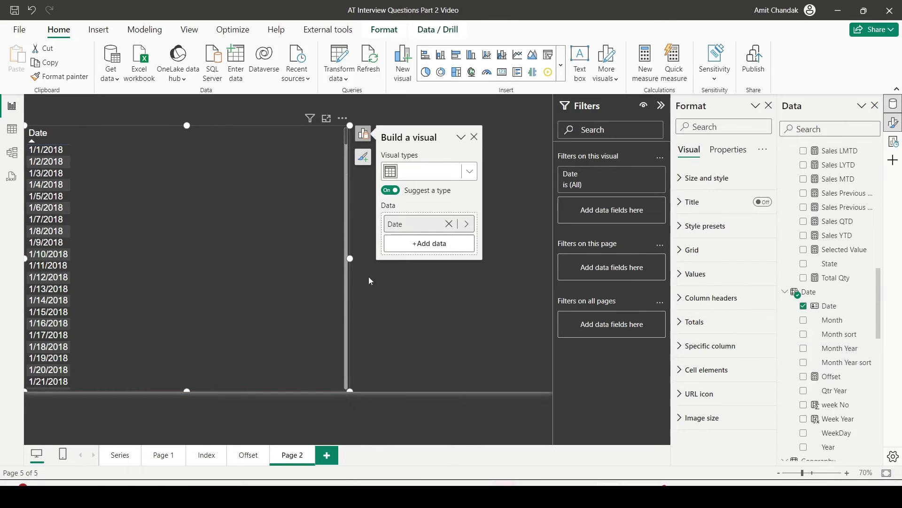
{"action": "scroll", "coordinate": [841, 225], "scroll_direction": "up", "scroll_amount": 15}
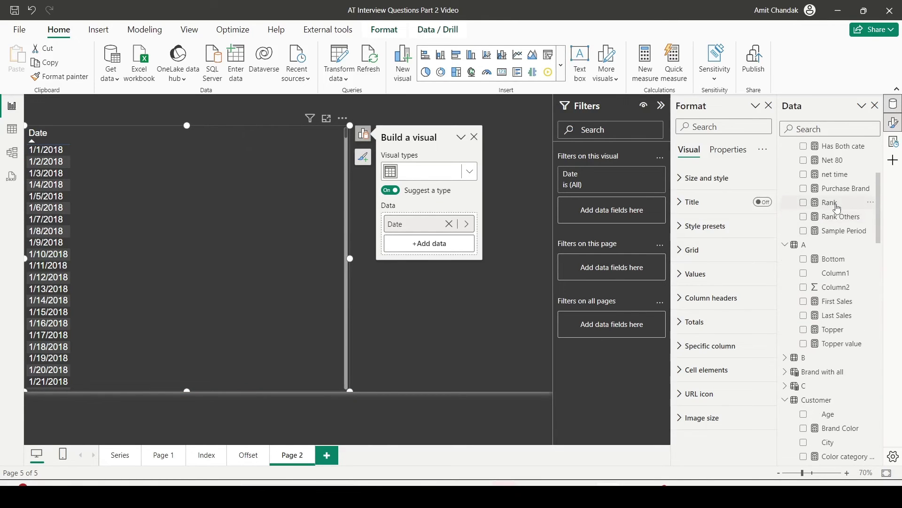
{"action": "left_click_drag", "start_coordinate": [839, 248], "coordinate": [204, 201]}
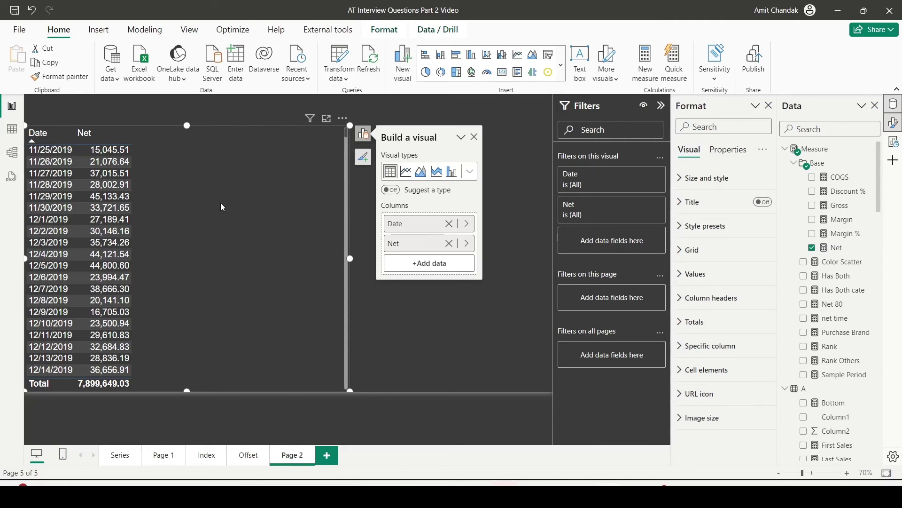
Create a new measure and name it Cumm Net
{"action": "left_click", "coordinate": [643, 75]}
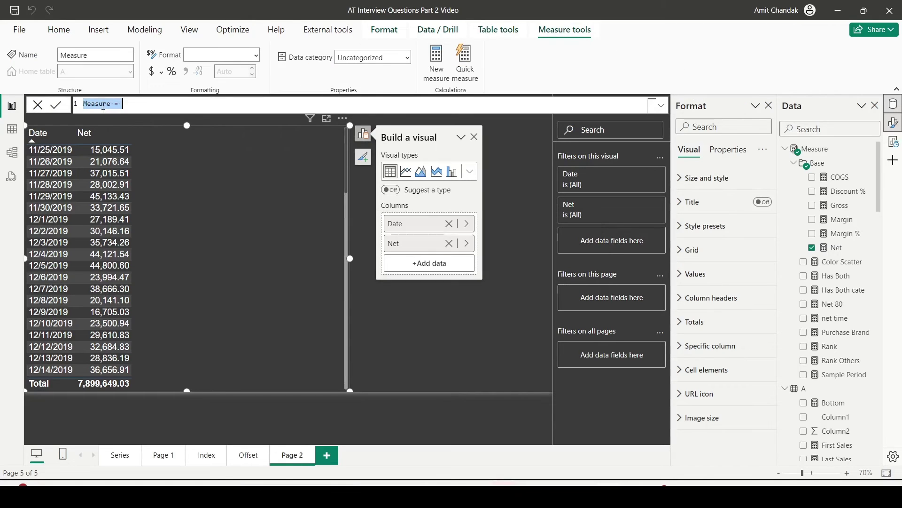
{"action": "double_click", "coordinate": [99, 104]}
{"action": "type", "text": "Cumm N"}
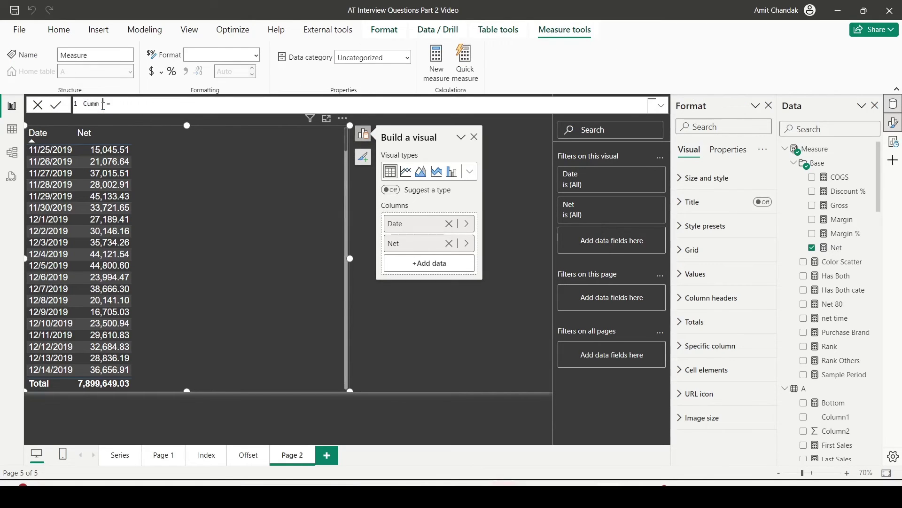
{"action": "type", "text": "et"}
Start the Cumm Net formula with CALCULATE on the [Net] measure and a WINDOW function as its filter
{"action": "key", "text": "End"}
{"action": "type", "text": "cal"}
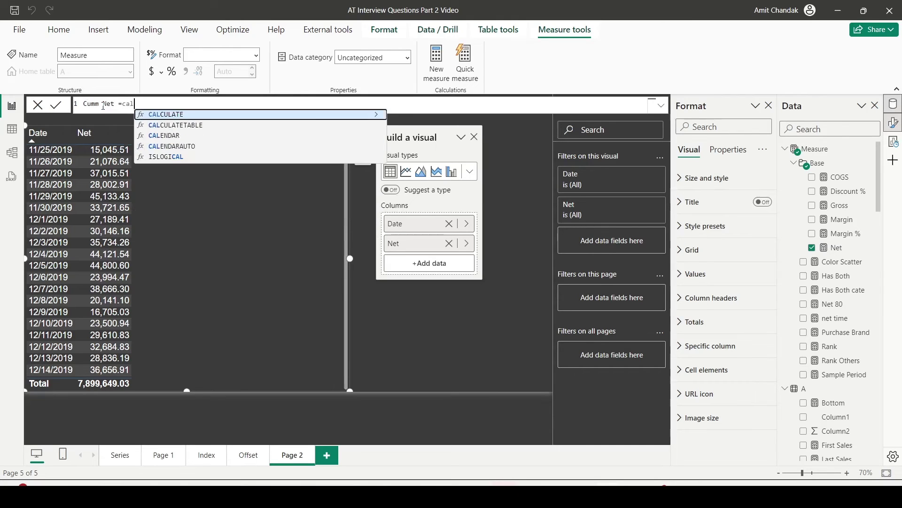
{"action": "key", "text": "Tab"}
{"action": "type", "text": "[Net"}
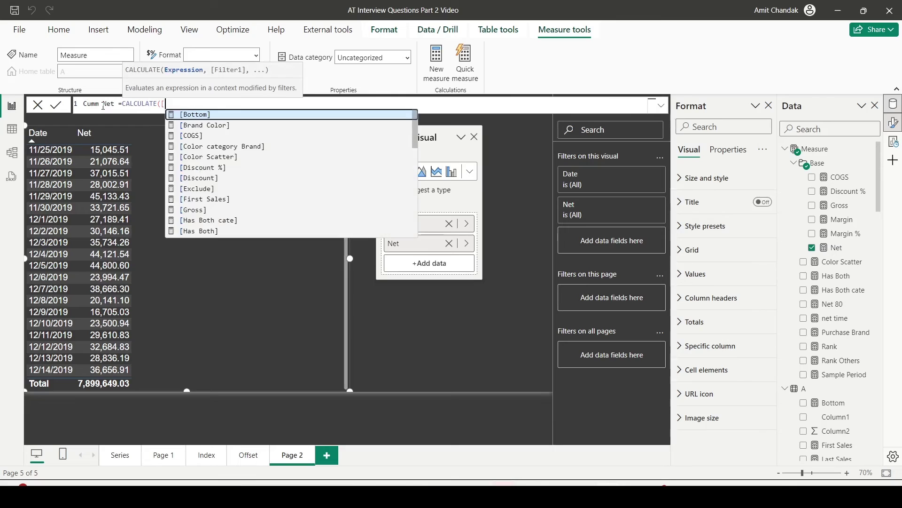
{"action": "key", "text": "Tab"}
{"action": "type", "text": ", "}
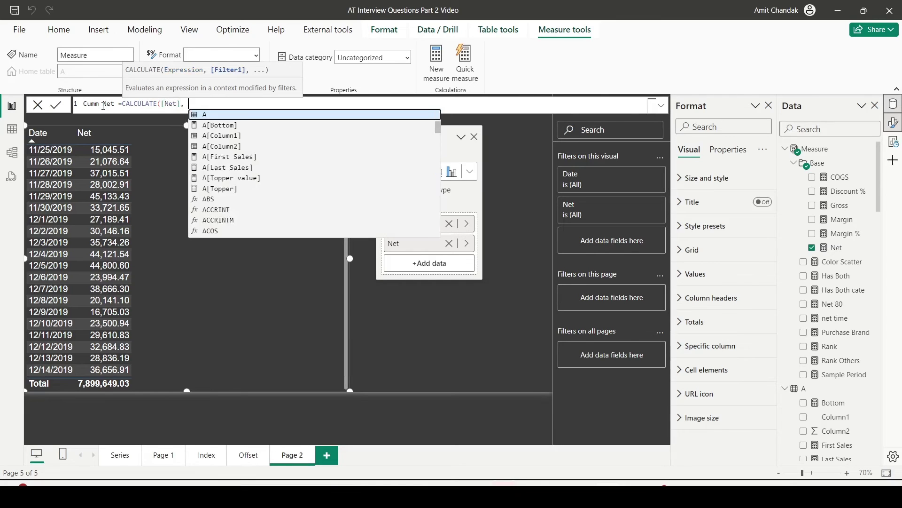
{"action": "type", "text": "win"}
{"action": "key", "text": "Tab"}
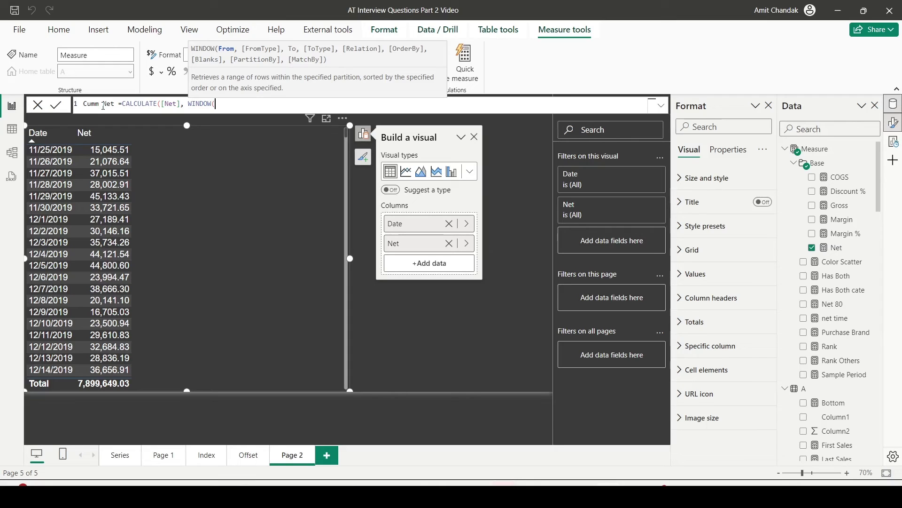
Set the WINDOW range to start at 1, ABS and end at 0, REL
{"action": "type", "text": "1,"}
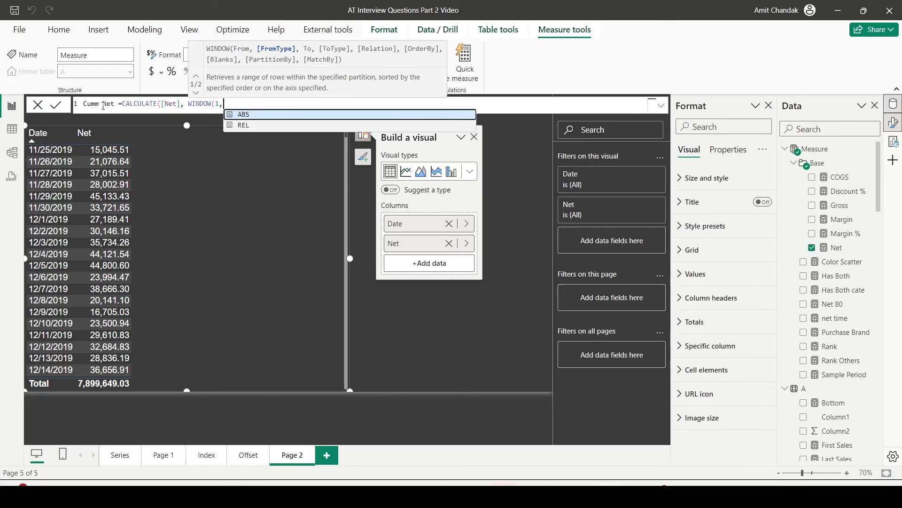
{"action": "type", "text": "ABS,"}
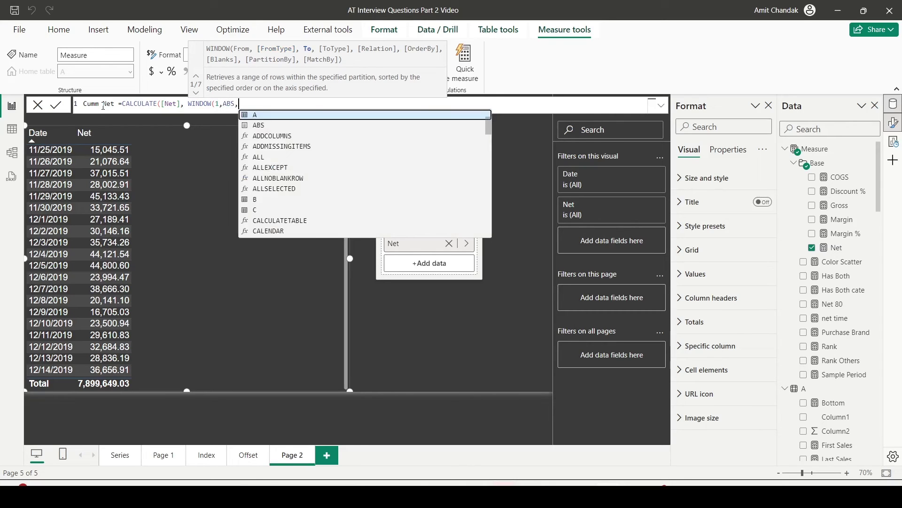
{"action": "type", "text": "0,REL"}
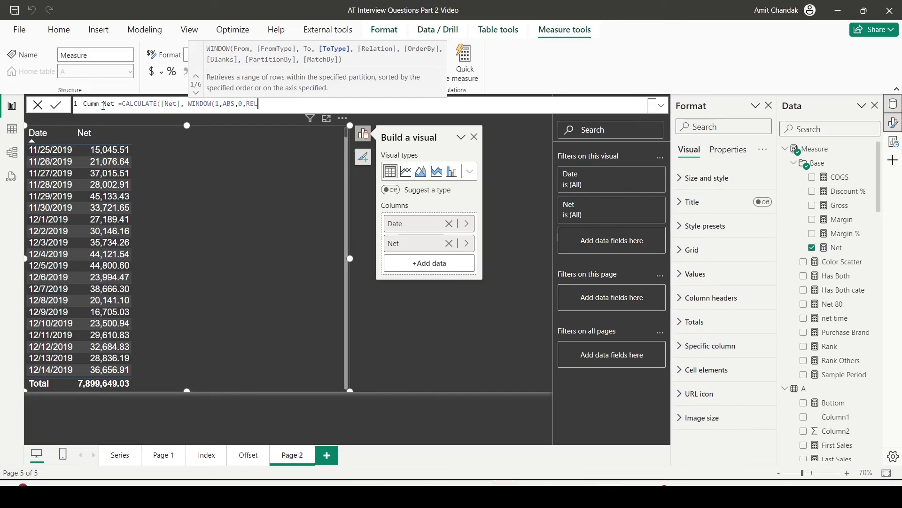
{"action": "type", "text": ","}
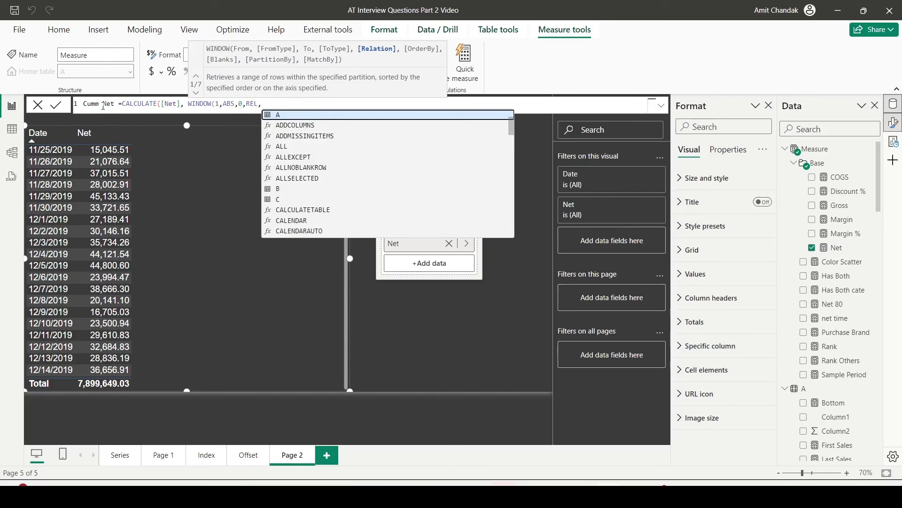
Enter ALL('Date') as the relation argument of the WINDOW function
{"action": "type", "text": "al"}
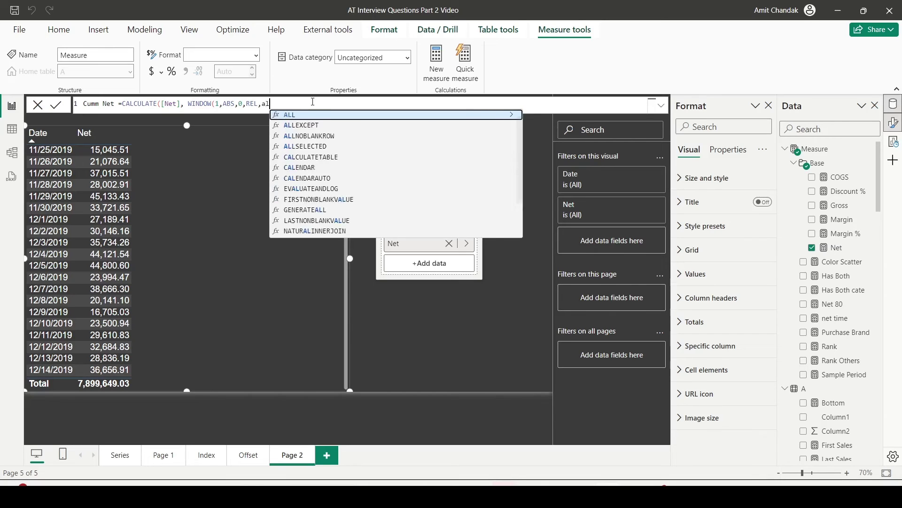
{"action": "type", "text": "ls"}
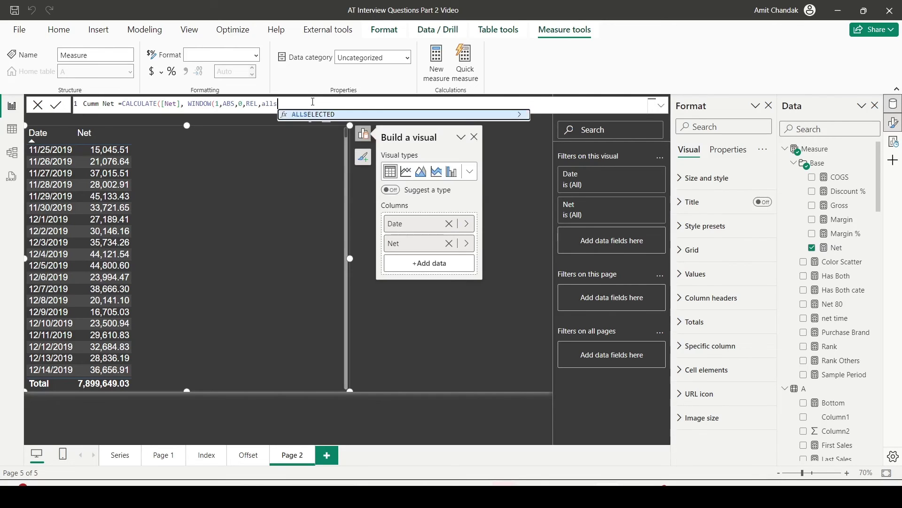
{"action": "key", "text": "Tab"}
{"action": "key", "text": "BackSpace"}
{"action": "key", "text": "BackSpace"}
{"action": "key", "text": "BackSpace"}
{"action": "key", "text": "BackSpace"}
{"action": "key", "text": "BackSpace"}
{"action": "key", "text": "BackSpace"}
{"action": "key", "text": "BackSpace"}
{"action": "key", "text": "BackSpace"}
{"action": "key", "text": "BackSpace"}
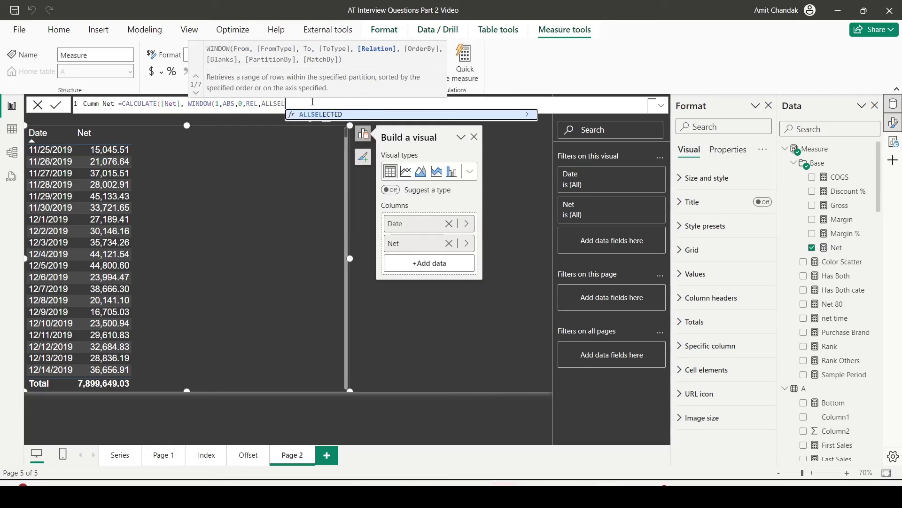
{"action": "type", "text": "("}
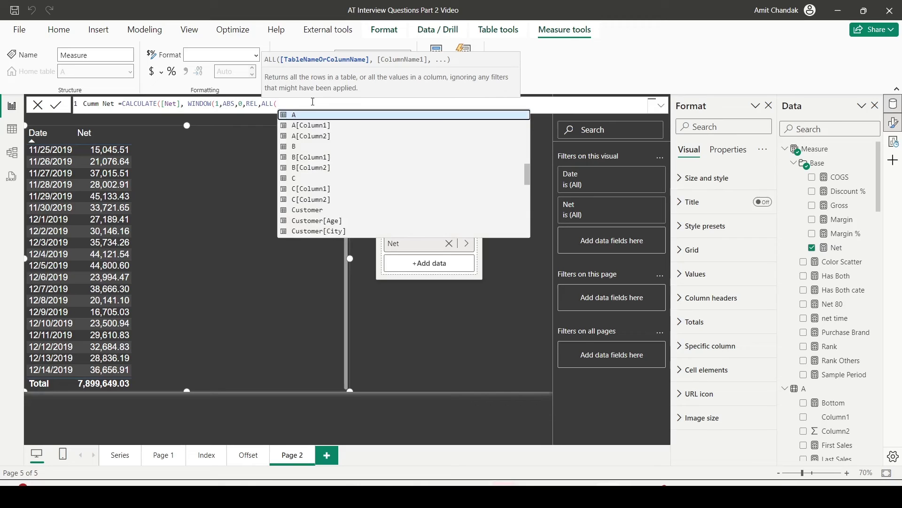
{"action": "type", "text": "date"}
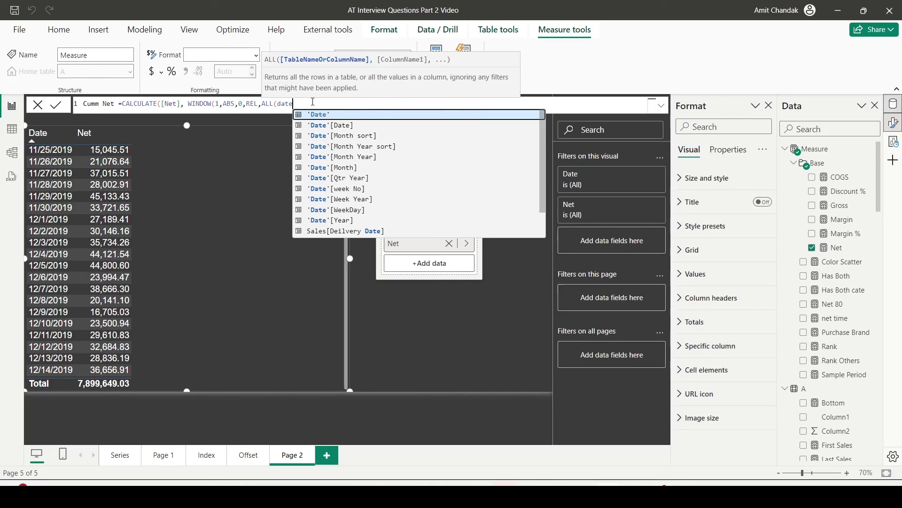
{"action": "key", "text": "Tab"}
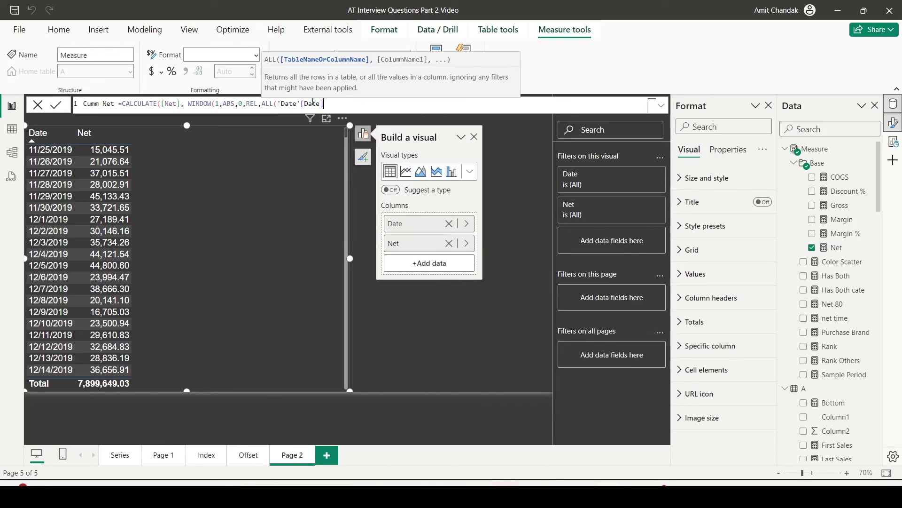
{"action": "type", "text": "[Da"}
{"action": "key", "text": "BackSpace"}
{"action": "key", "text": "BackSpace"}
{"action": "key", "text": "BackSpace"}
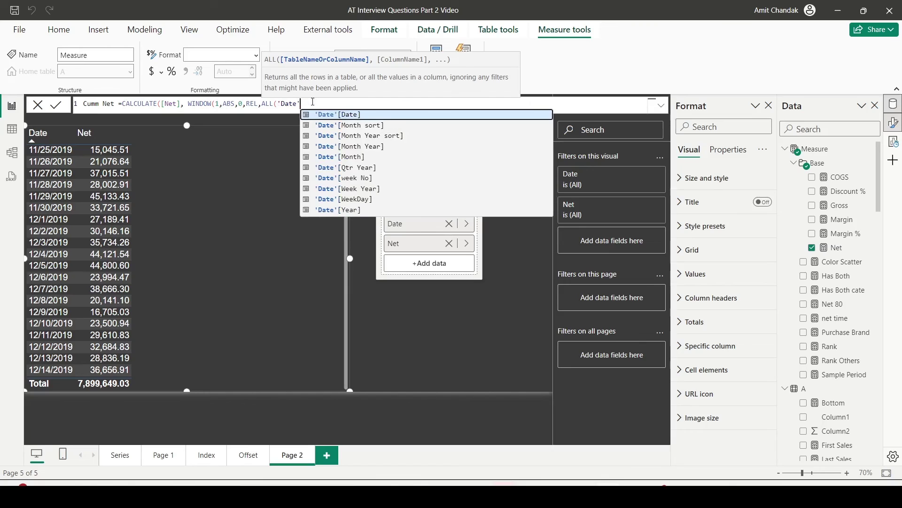
{"action": "type", "text": ")"}
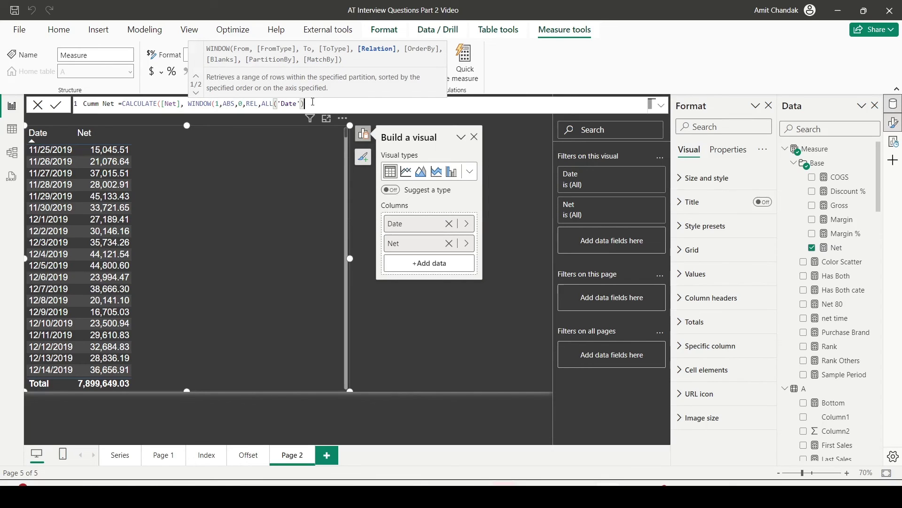
Add ORDERBY('Date'[Date]) as the WINDOW function's sort argument and close the open parentheses
{"action": "type", "text": ","}
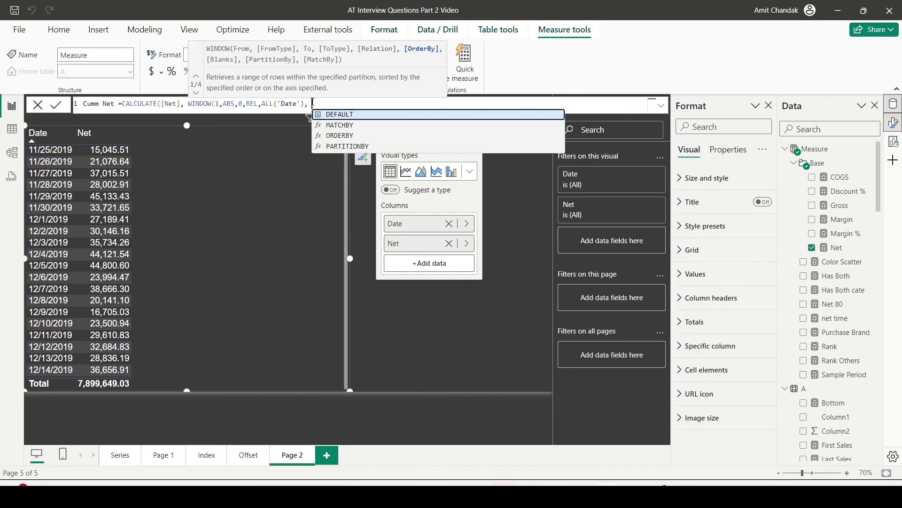
{"action": "key", "text": "Down"}
{"action": "key", "text": "Down"}
{"action": "key", "text": "Tab"}
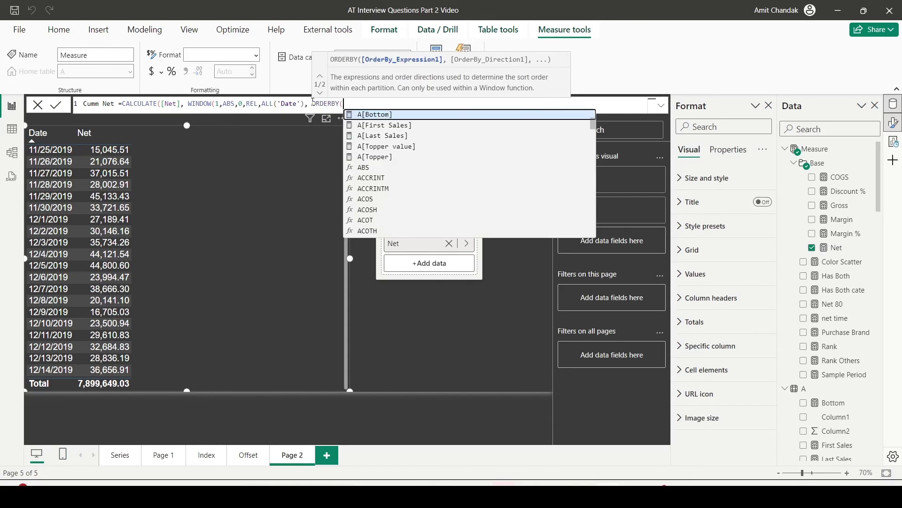
{"action": "type", "text": "da"}
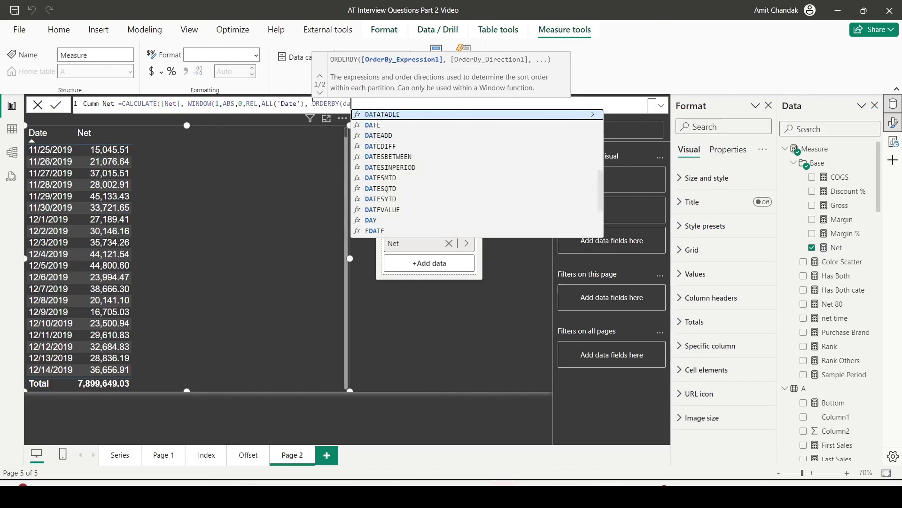
{"action": "type", "text": "te"}
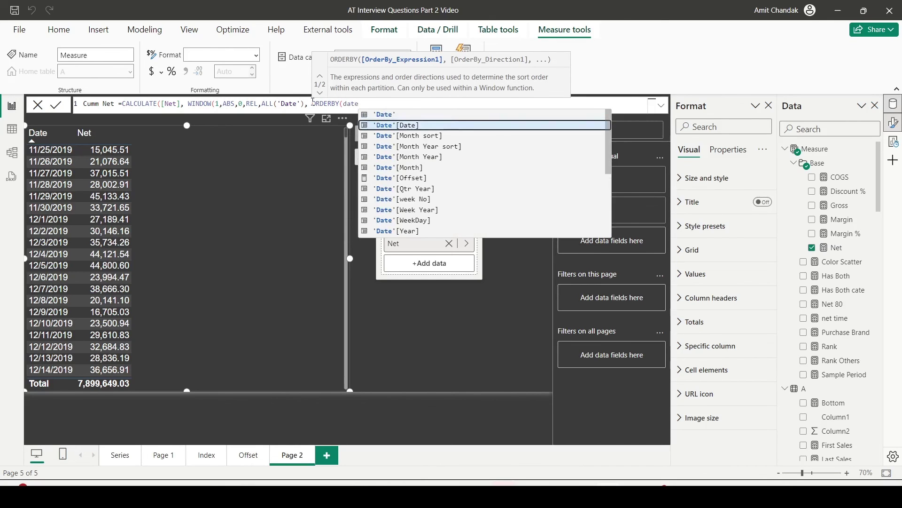
{"action": "key", "text": "Tab"}
{"action": "type", "text": "))"}
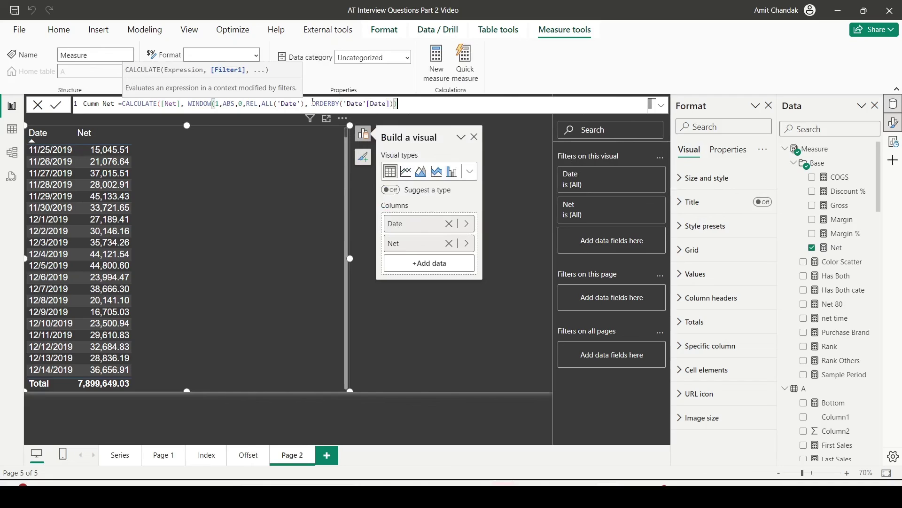
Commit the Cumm Net measure and add it as a column to the Date and Net table
{"action": "key", "text": "Return"}
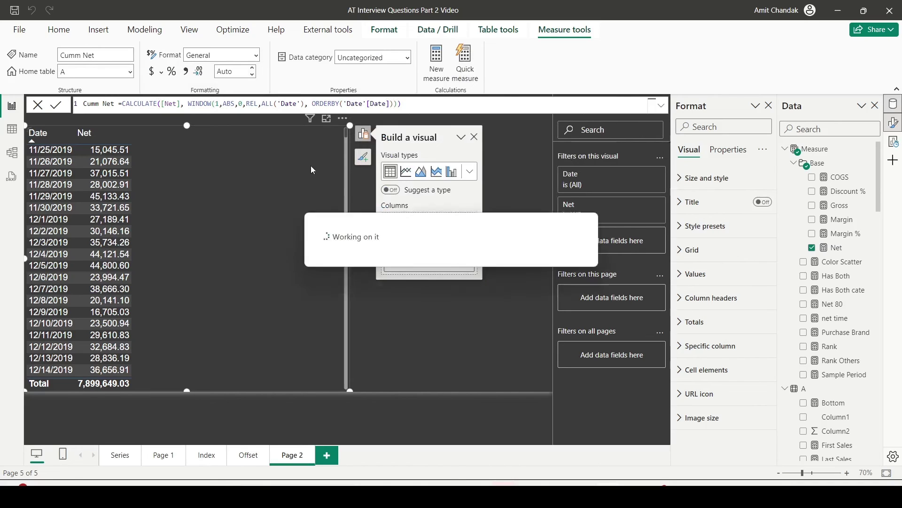
{"action": "left_click_drag", "start_coordinate": [848, 449], "coordinate": [253, 169]}
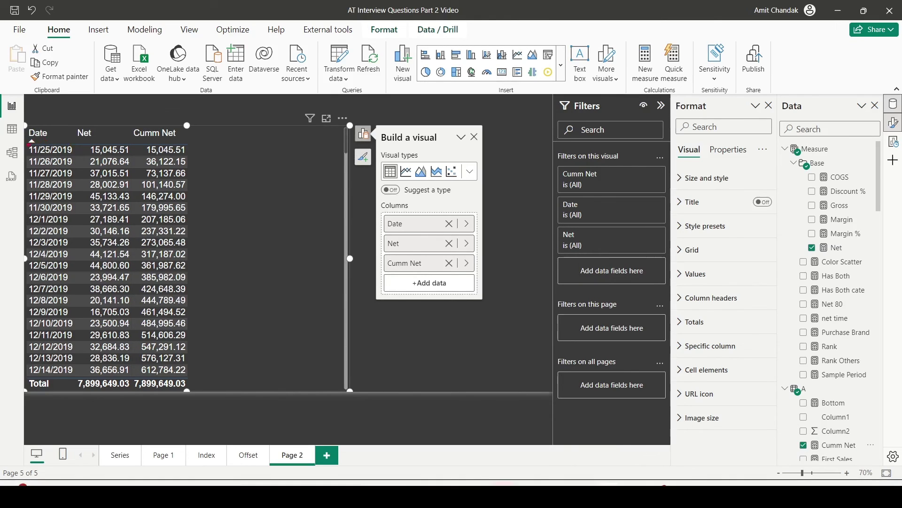
{"action": "left_click_drag", "start_coordinate": [26, 145], "coordinate": [194, 227]}
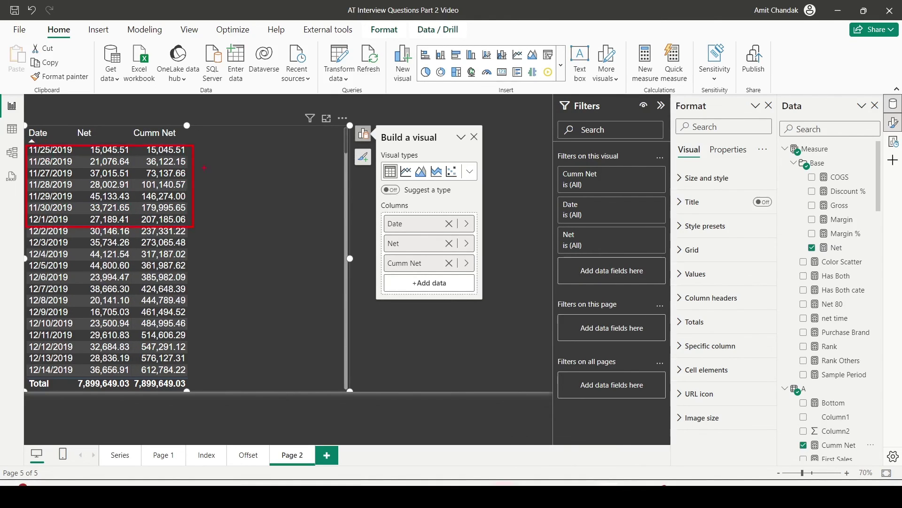